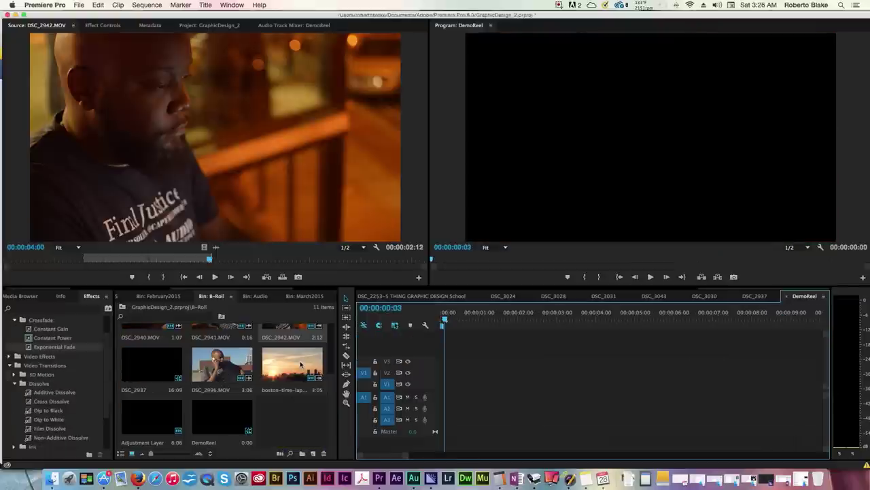
- Load boston-time-lapse in the Source Monitor and mark its In point at the chosen sunrise frame
{"action": "double_click", "coordinate": [299, 366]}
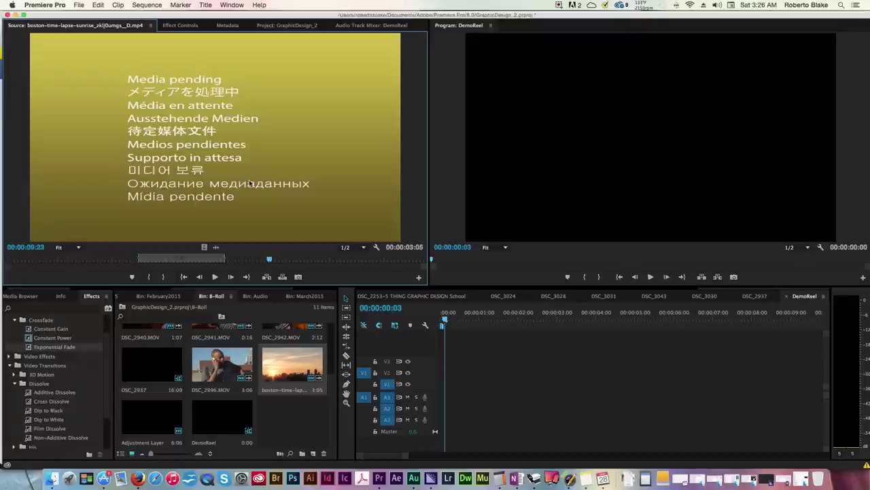
{"action": "left_click_drag", "start_coordinate": [269, 259], "coordinate": [147, 260]}
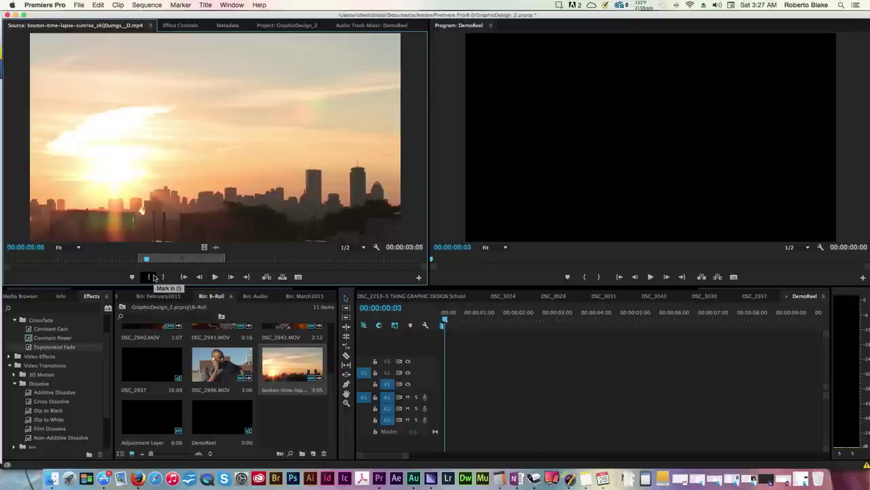
{"action": "left_click", "coordinate": [146, 261]}
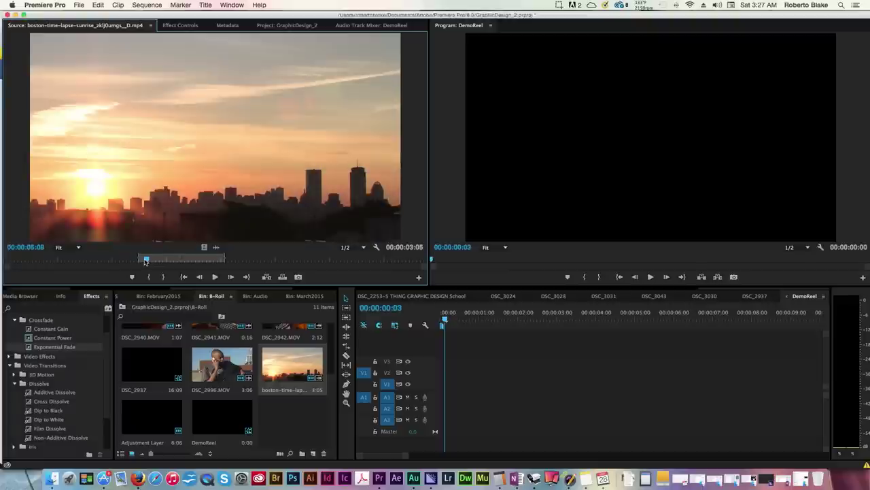
{"action": "left_click_drag", "start_coordinate": [146, 261], "coordinate": [138, 259]}
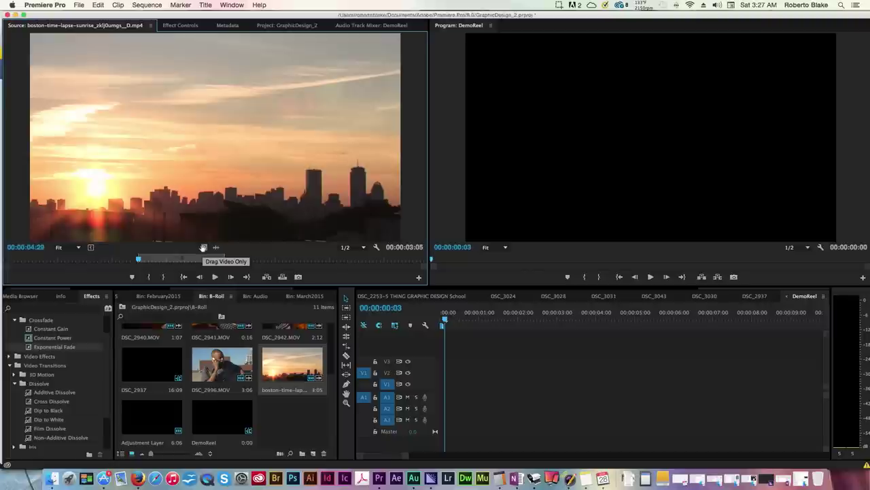
- Place the sunrise clip's video only at the start of DemoReel, keeping the existing sequence settings
{"action": "left_click_drag", "start_coordinate": [202, 248], "coordinate": [441, 385]}
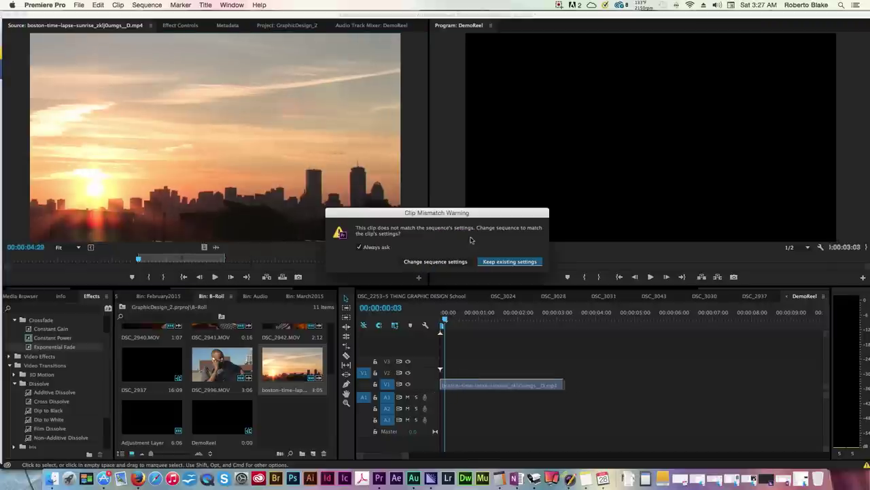
{"action": "left_click", "coordinate": [489, 262]}
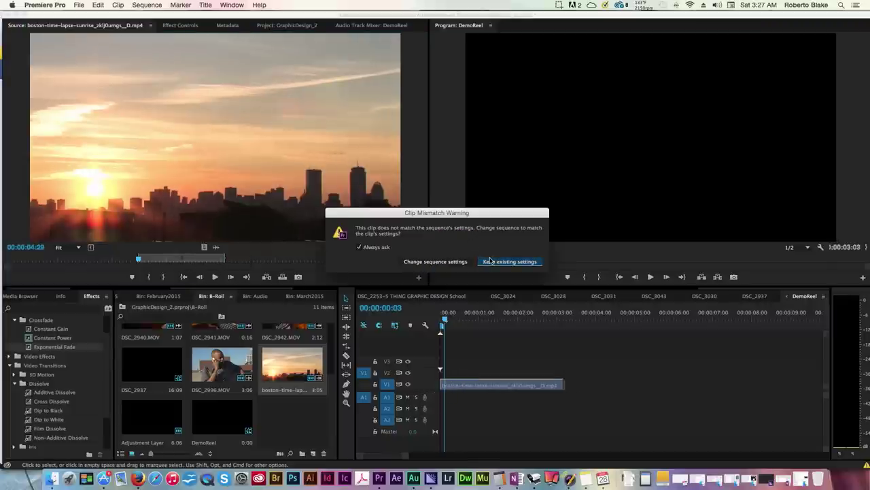
{"action": "left_click", "coordinate": [449, 263]}
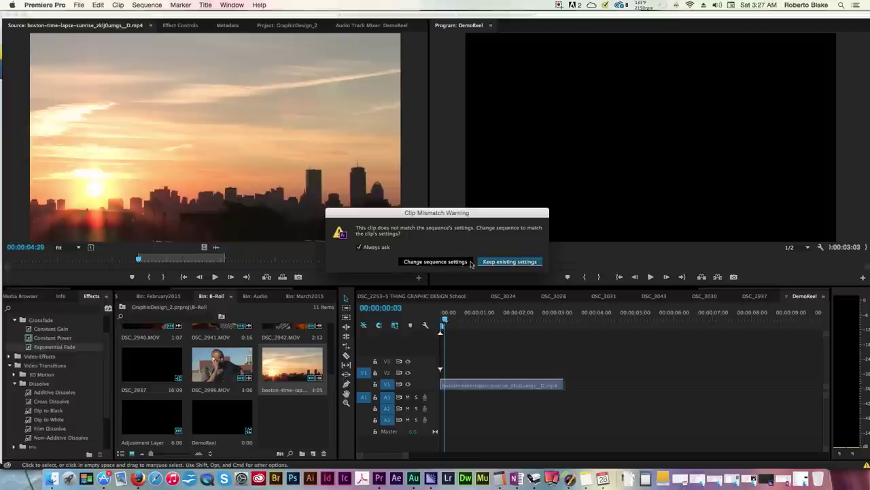
{"action": "left_click", "coordinate": [508, 262]}
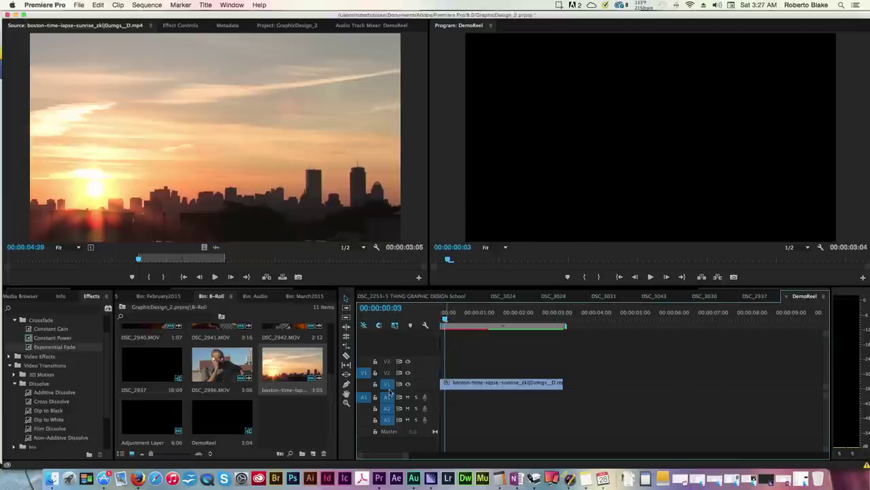
- Select DSC_2996 in the bin and bring up its context menu, then dismiss it
{"action": "left_click", "coordinate": [225, 372]}
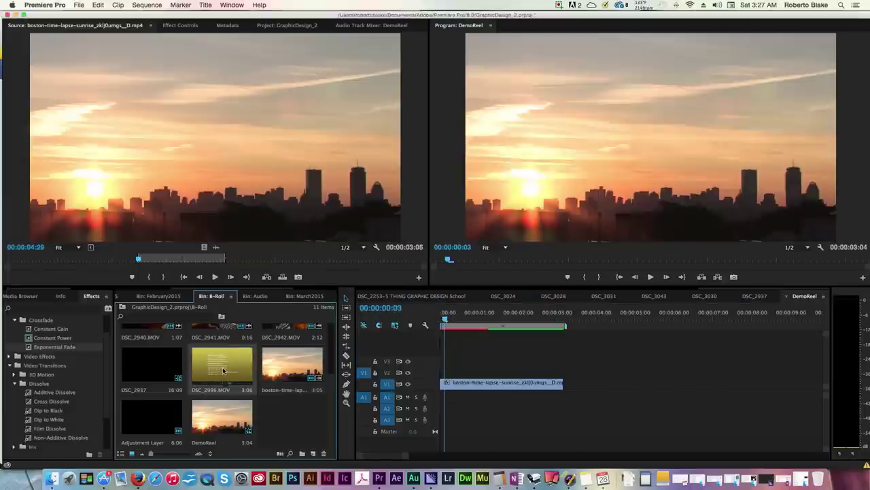
{"action": "right_click", "coordinate": [223, 370]}
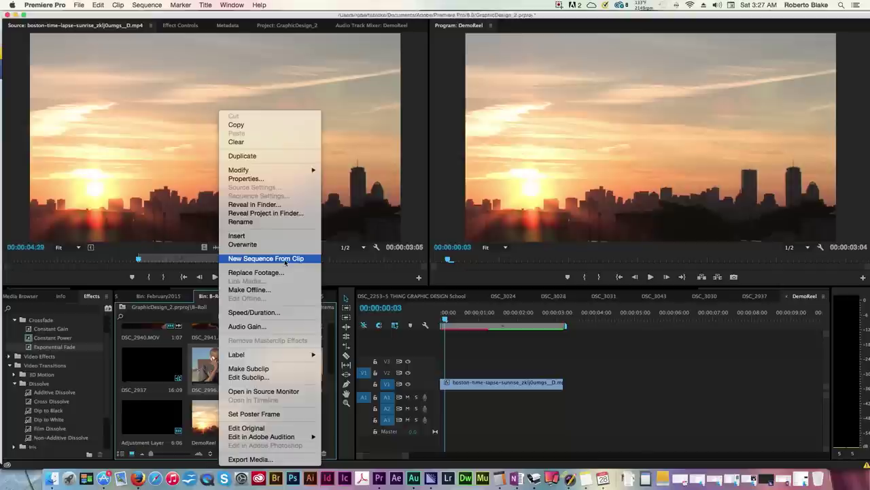
{"action": "left_click", "coordinate": [491, 405]}
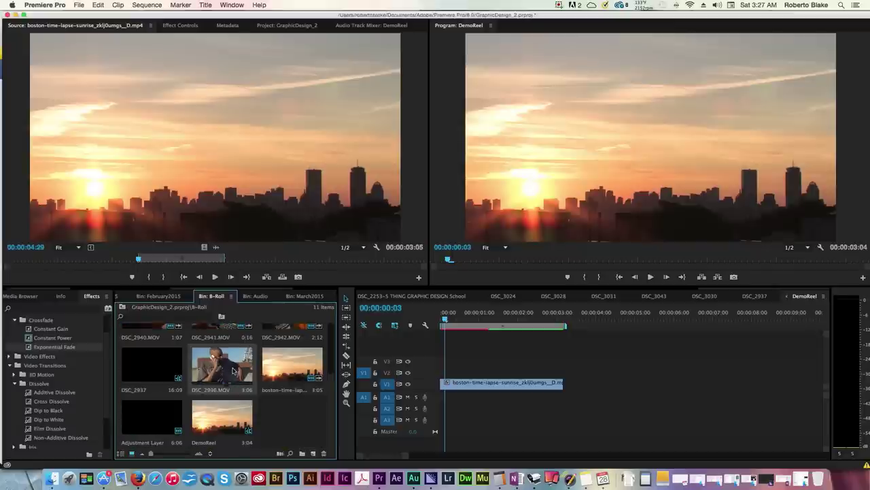
- Load DSC_2996.MOV and place it after the sunrise clip, playhead near 00:00:04:03
{"action": "double_click", "coordinate": [231, 370]}
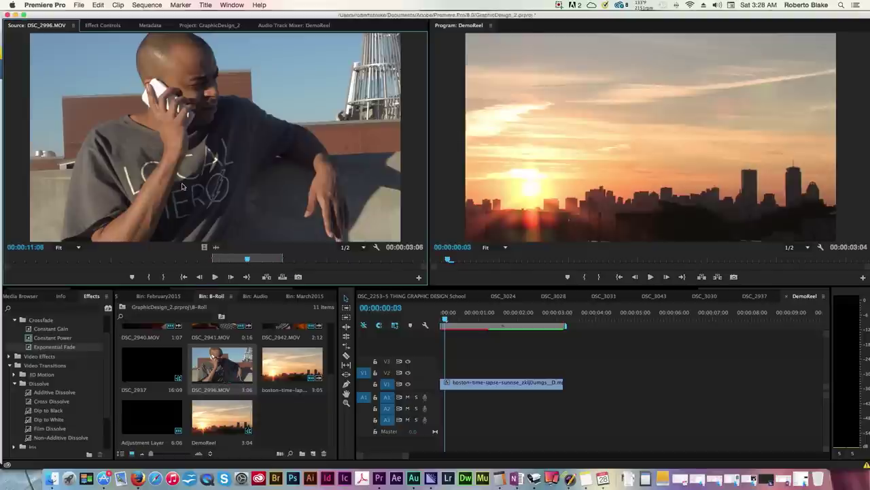
{"action": "left_click_drag", "start_coordinate": [204, 164], "coordinate": [575, 384]}
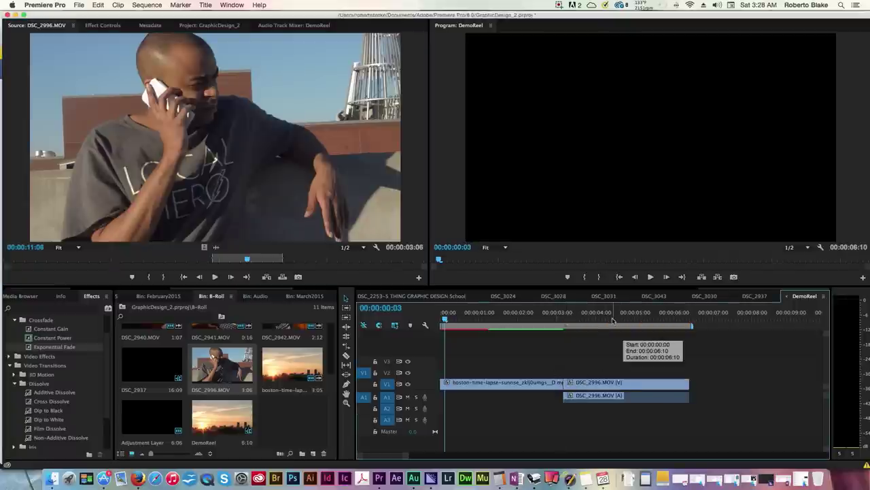
{"action": "left_click_drag", "start_coordinate": [597, 314], "coordinate": [602, 315]}
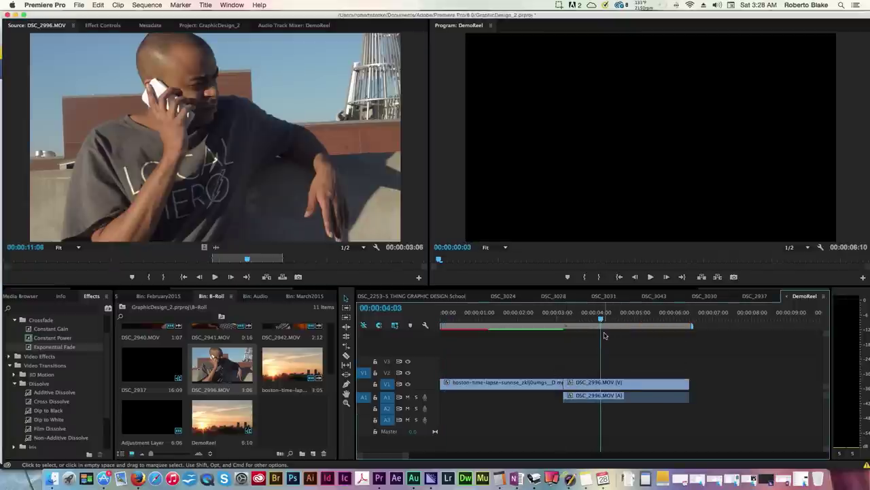
- Unlink DSC_2996's video from its audio and select the audio portion for removal
{"action": "left_click", "coordinate": [614, 396]}
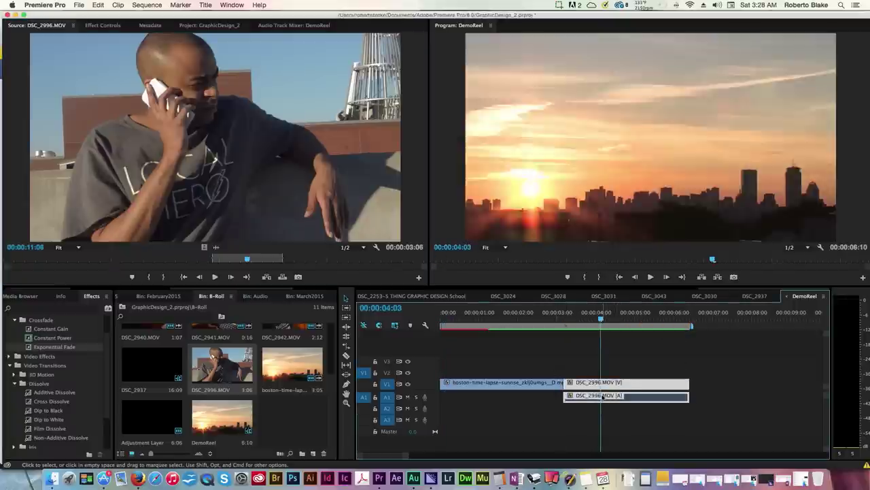
{"action": "right_click", "coordinate": [611, 396]}
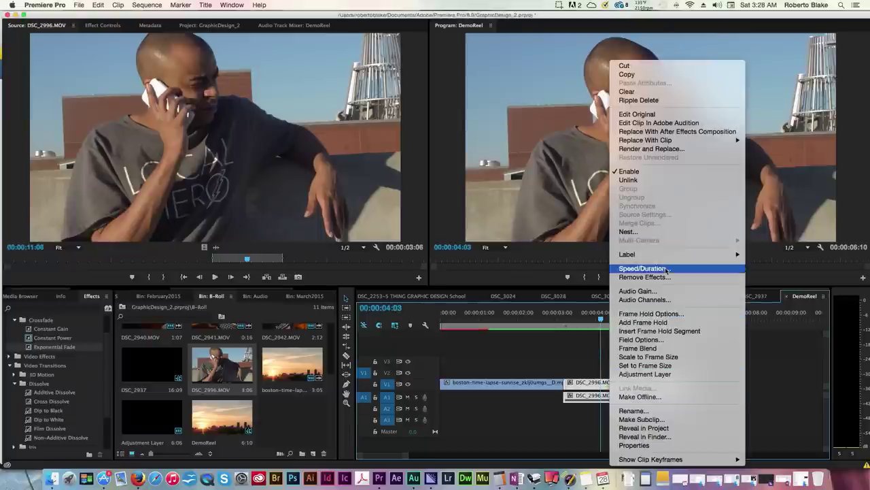
{"action": "left_click", "coordinate": [668, 180]}
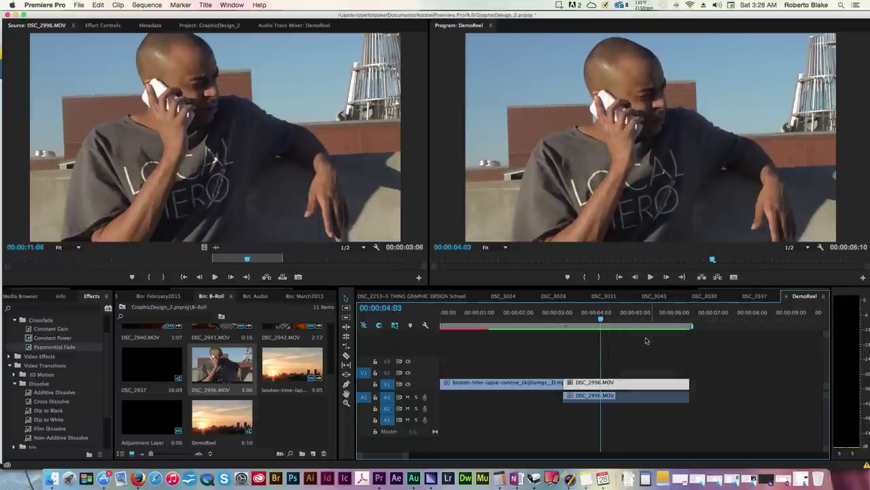
{"action": "left_click", "coordinate": [628, 398]}
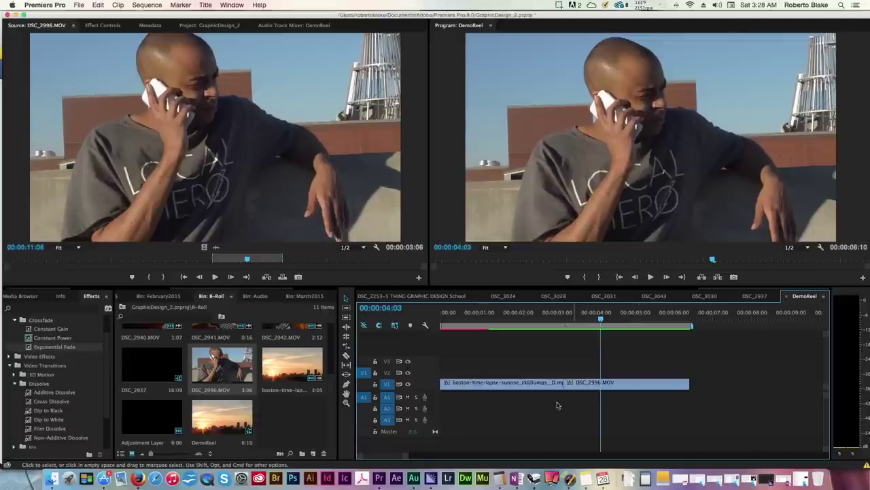
- Append DSC_2939.MOV as video only, then DSC_2940.MOV with its audio, after DSC_2996
{"action": "scroll", "coordinate": [294, 409], "scroll_direction": "up", "scroll_amount": 3}
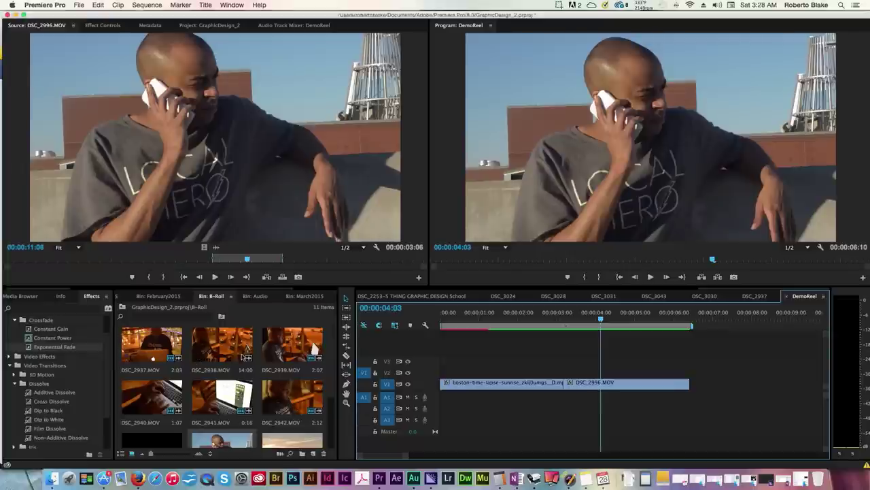
{"action": "double_click", "coordinate": [285, 352]}
{"action": "scroll", "coordinate": [285, 354], "scroll_direction": "down", "scroll_amount": 2}
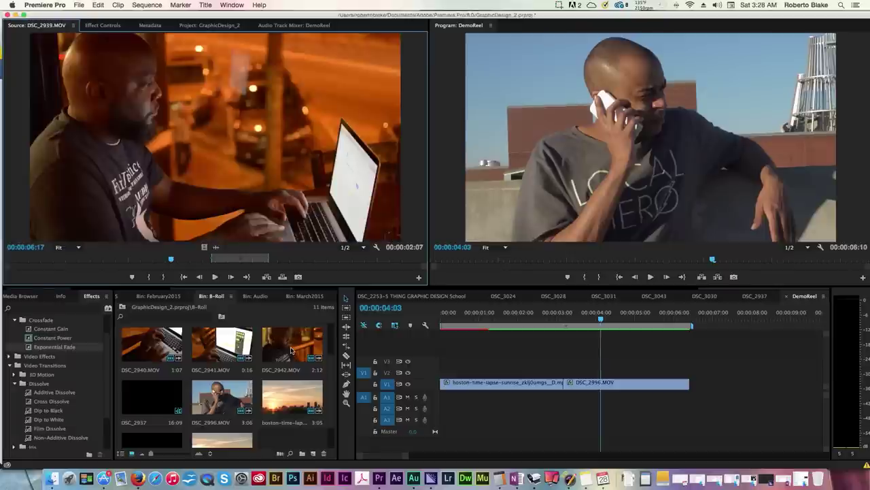
{"action": "scroll", "coordinate": [291, 350], "scroll_direction": "down", "scroll_amount": 1}
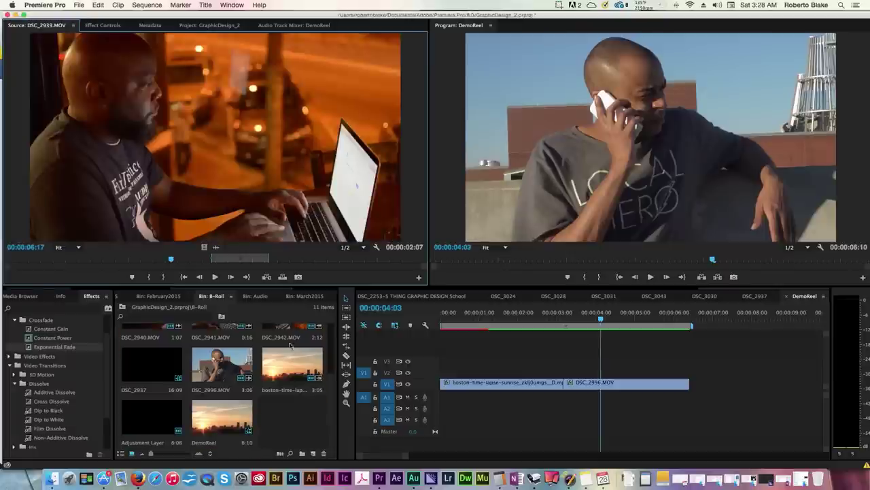
{"action": "left_click", "coordinate": [210, 250]}
{"action": "left_click_drag", "start_coordinate": [210, 250], "coordinate": [695, 386]}
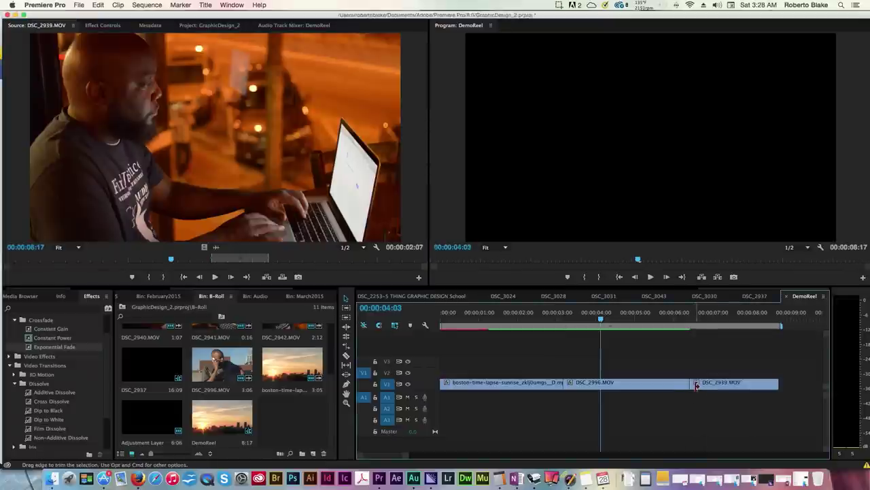
{"action": "scroll", "coordinate": [251, 376], "scroll_direction": "up", "scroll_amount": 3}
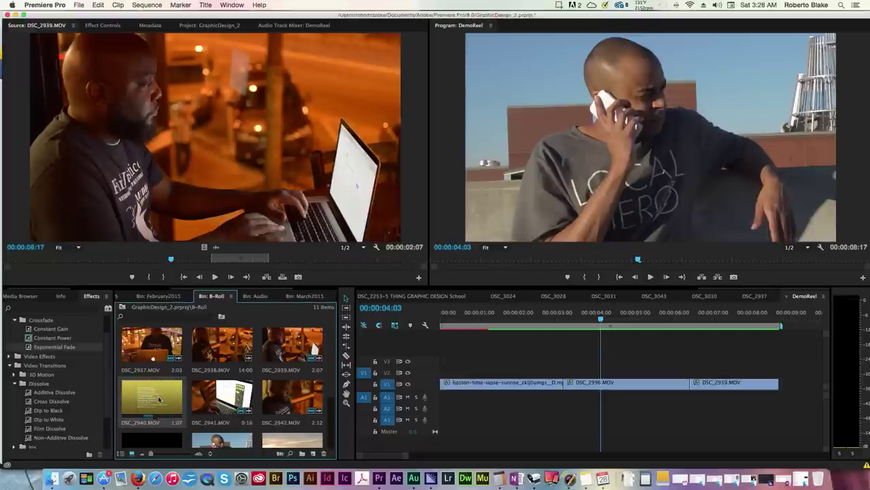
{"action": "left_click_drag", "start_coordinate": [149, 399], "coordinate": [782, 382]}
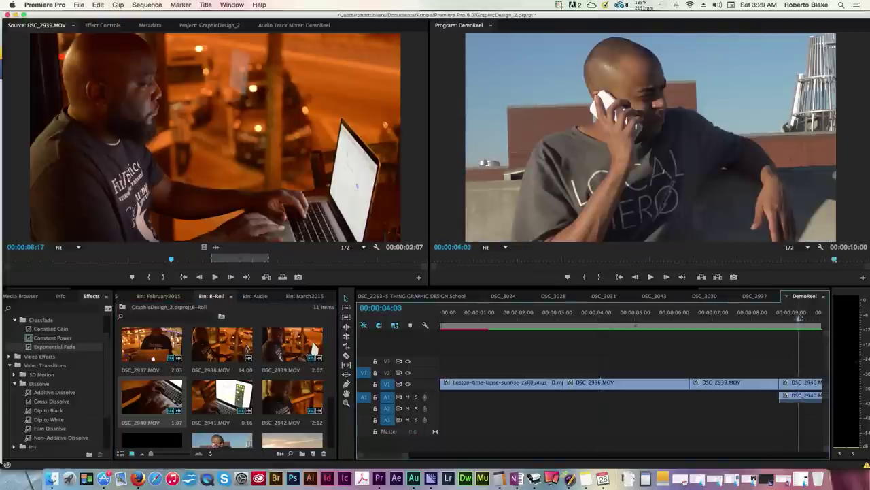
- Unlink DSC_2940 and delete its audio from the sequence
{"action": "left_click", "coordinate": [802, 399]}
{"action": "right_click", "coordinate": [803, 399]}
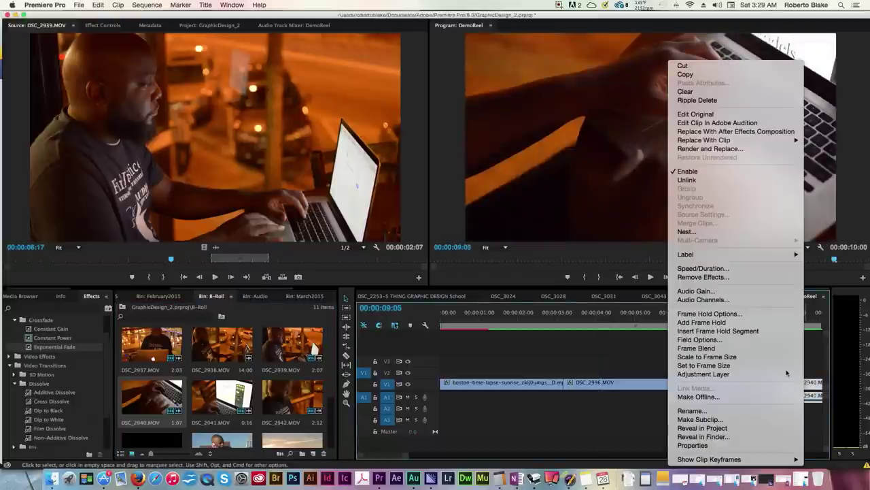
{"action": "left_click", "coordinate": [718, 180]}
{"action": "left_click", "coordinate": [810, 401]}
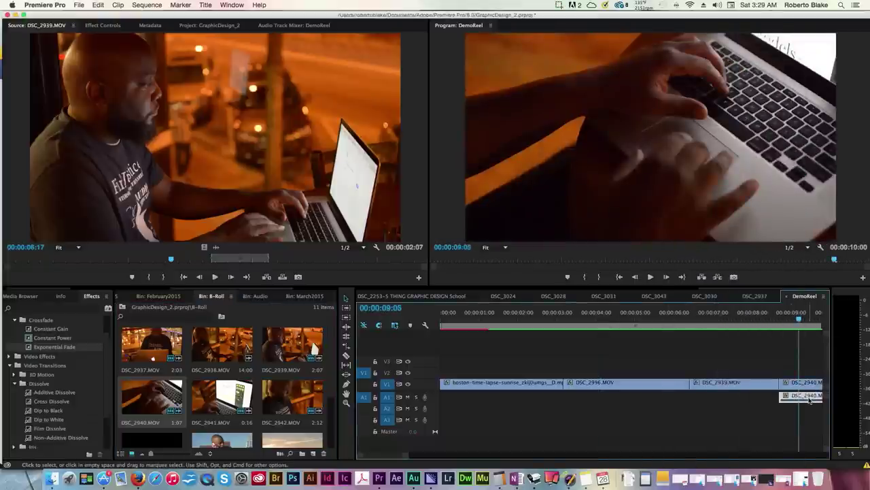
{"action": "key", "text": "Delete"}
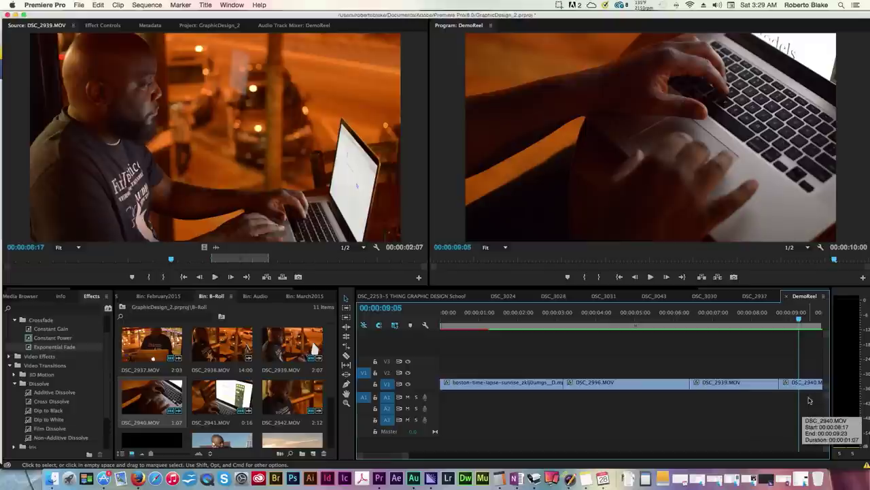
- Extend DSC_2940's end, previewing frames around its out point near 00:00:08:21
{"action": "left_click_drag", "start_coordinate": [390, 455], "coordinate": [392, 455]}
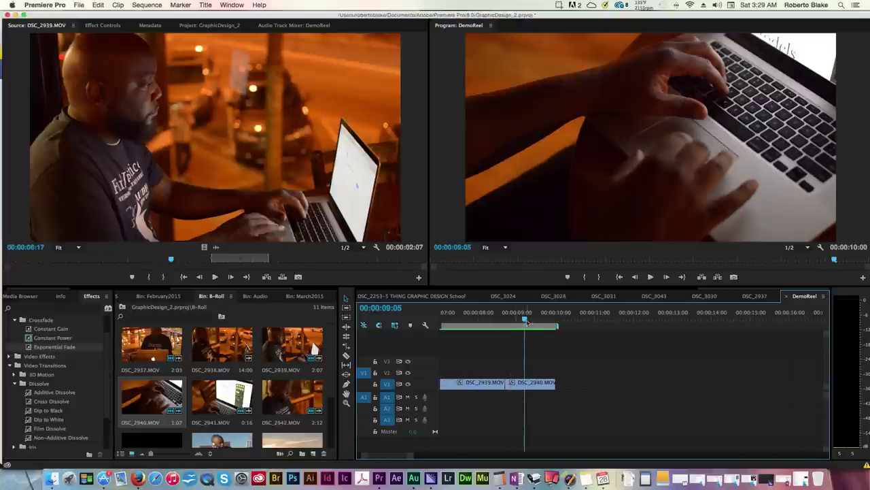
{"action": "mouse_move", "coordinate": [524, 319]}
{"action": "left_mouse_down"}
{"action": "mouse_move", "coordinate": [509, 320]}
{"action": "mouse_move", "coordinate": [542, 320]}
{"action": "left_mouse_up"}
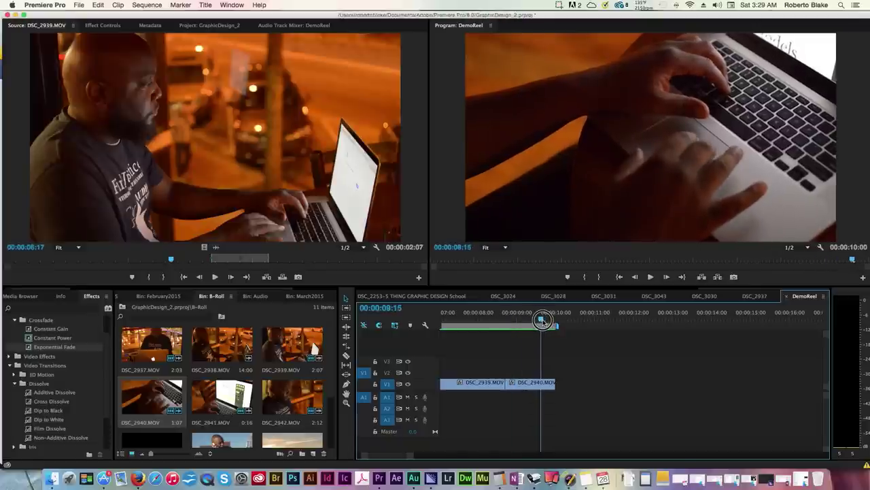
{"action": "left_click_drag", "start_coordinate": [556, 382], "coordinate": [572, 383]}
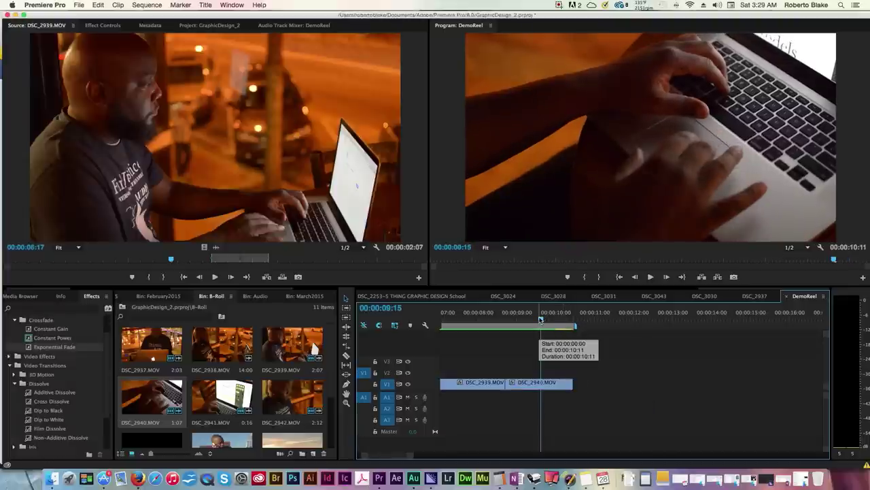
{"action": "left_click", "coordinate": [549, 319]}
{"action": "left_click_drag", "start_coordinate": [549, 319], "coordinate": [526, 319]}
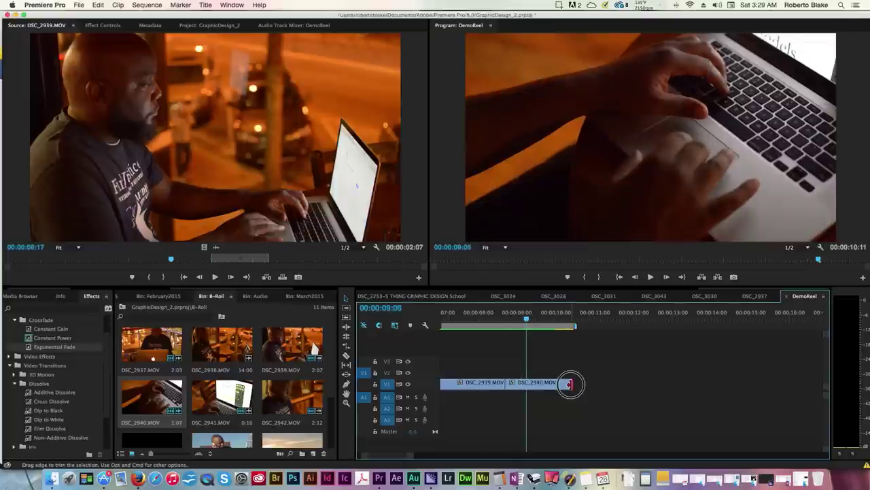
{"action": "left_click_drag", "start_coordinate": [568, 383], "coordinate": [534, 384]}
{"action": "left_click_drag", "start_coordinate": [527, 319], "coordinate": [527, 320]}
{"action": "left_click_drag", "start_coordinate": [534, 384], "coordinate": [567, 385]}
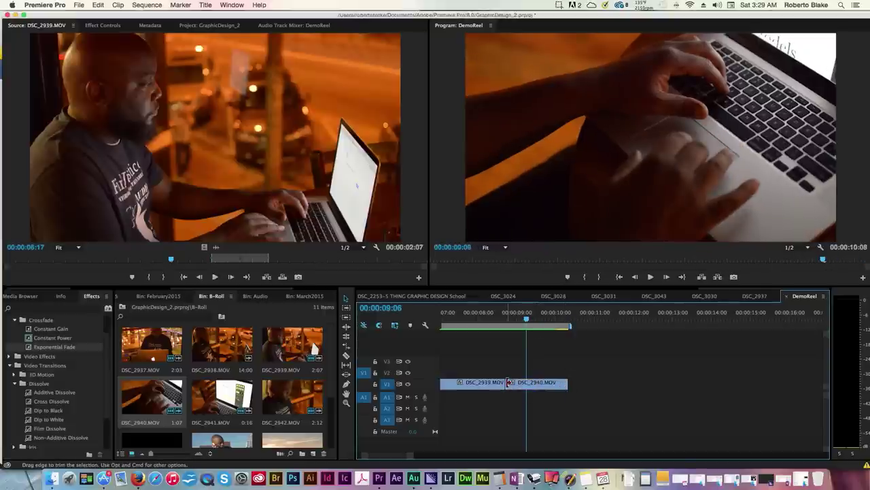
- Trim DSC_2940's start and ripple-delete the gap after DSC_2939
{"action": "left_click_drag", "start_coordinate": [506, 382], "coordinate": [517, 383]}
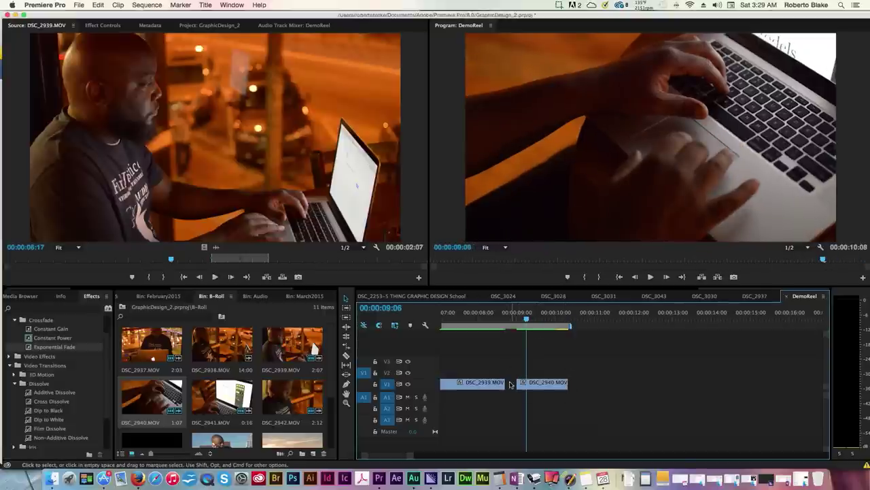
{"action": "right_click", "coordinate": [511, 384]}
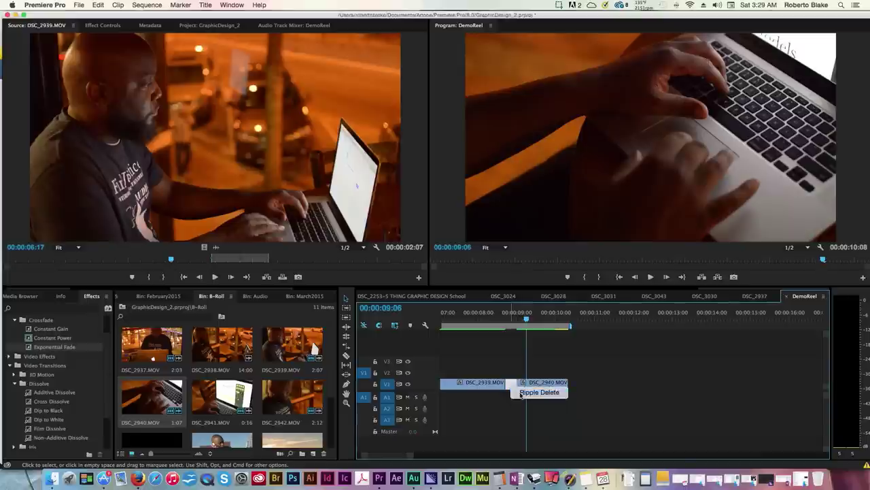
{"action": "left_click", "coordinate": [521, 393]}
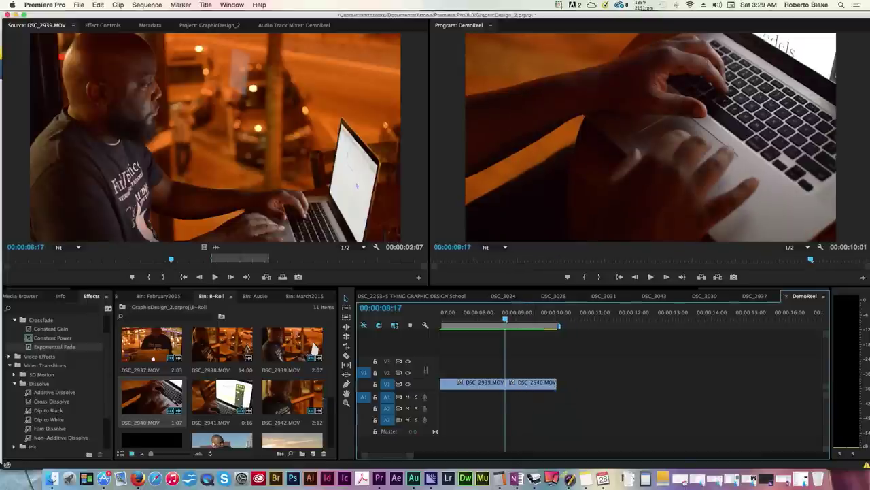
- Append DSC_2942's video after DSC_2940 and preview it from 00:00:07:16
{"action": "left_click_drag", "start_coordinate": [505, 317], "coordinate": [517, 317]}
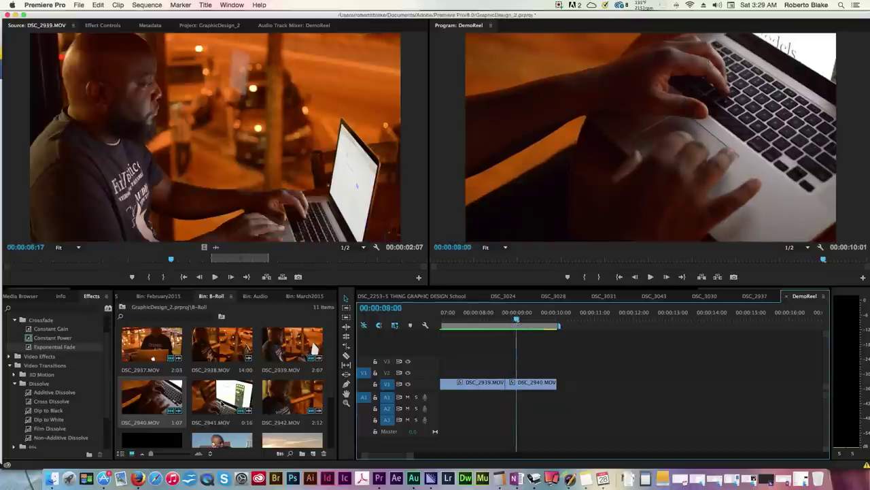
{"action": "left_click", "coordinate": [288, 348]}
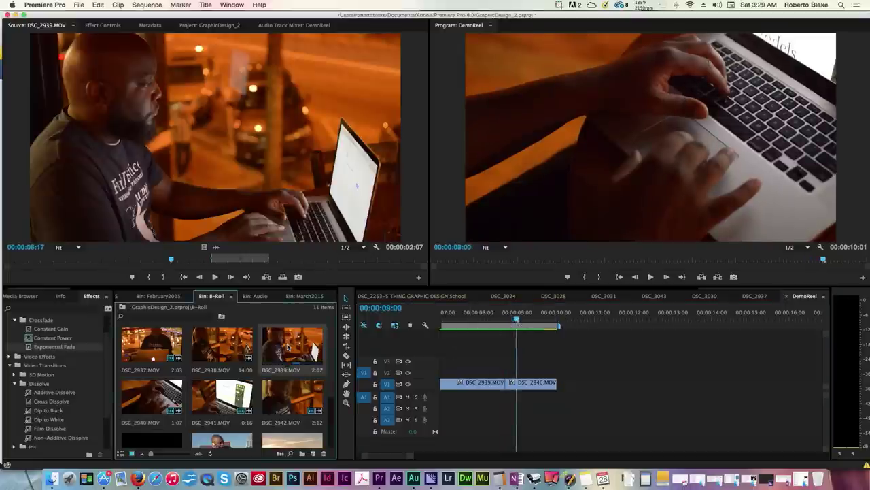
{"action": "left_click", "coordinate": [287, 401]}
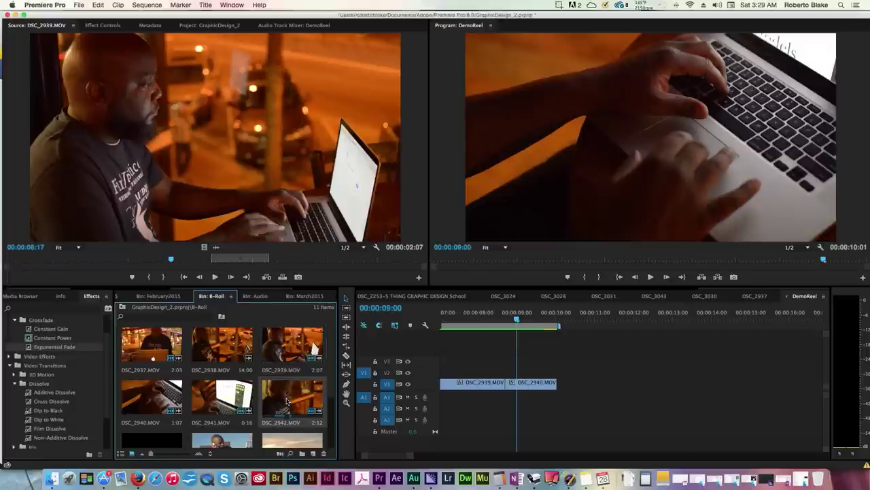
{"action": "double_click", "coordinate": [283, 404]}
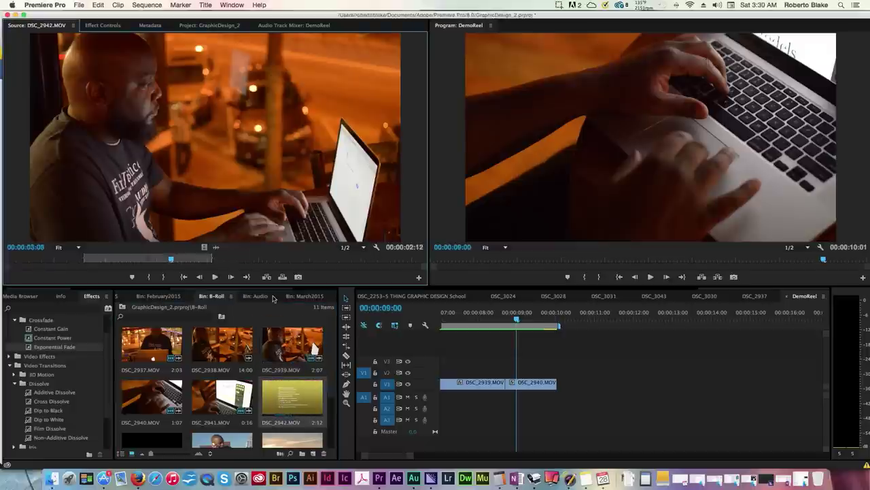
{"action": "left_click_drag", "start_coordinate": [203, 247], "coordinate": [555, 385]}
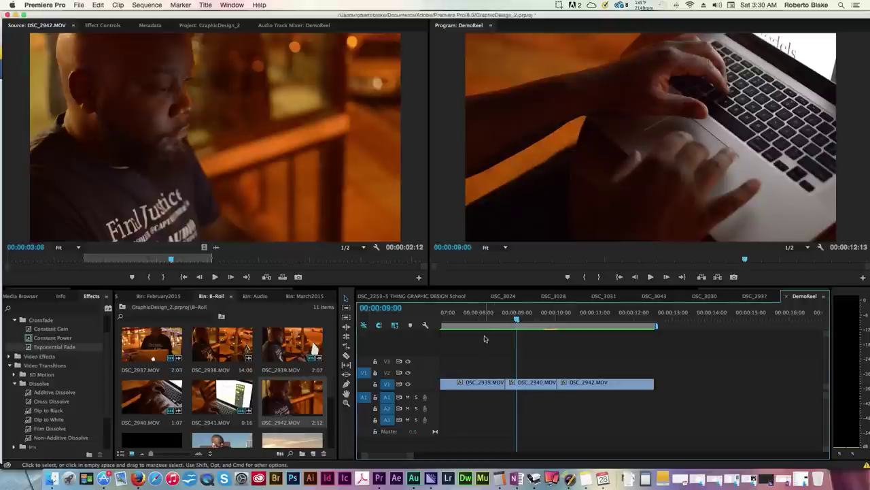
{"action": "left_click", "coordinate": [465, 317]}
{"action": "left_click_drag", "start_coordinate": [465, 318], "coordinate": [575, 319]}
- Append DSC_2941 and DSC_2937 video to the sequence end and preview them
{"action": "left_click", "coordinate": [219, 406]}
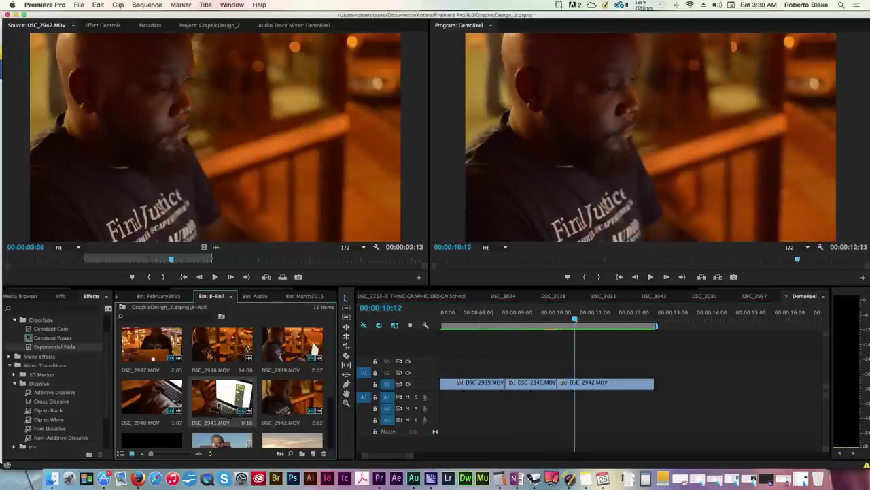
{"action": "double_click", "coordinate": [234, 411]}
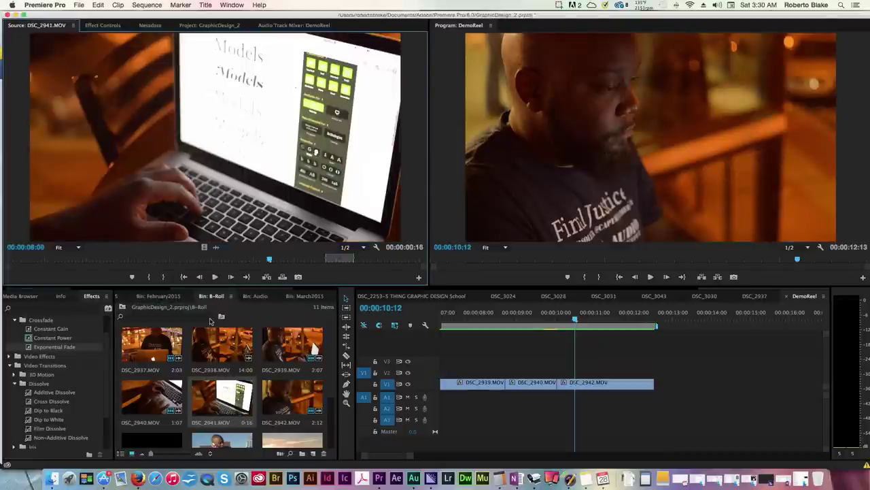
{"action": "left_click_drag", "start_coordinate": [204, 247], "coordinate": [669, 383]}
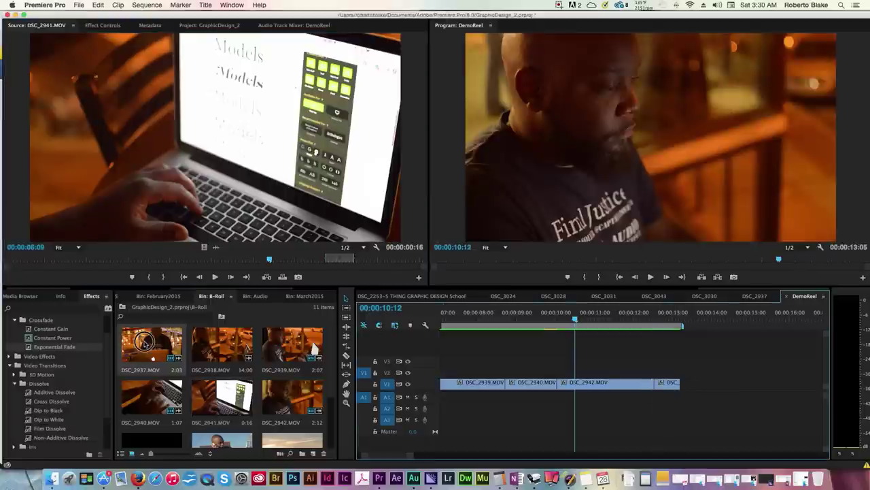
{"action": "double_click", "coordinate": [150, 343]}
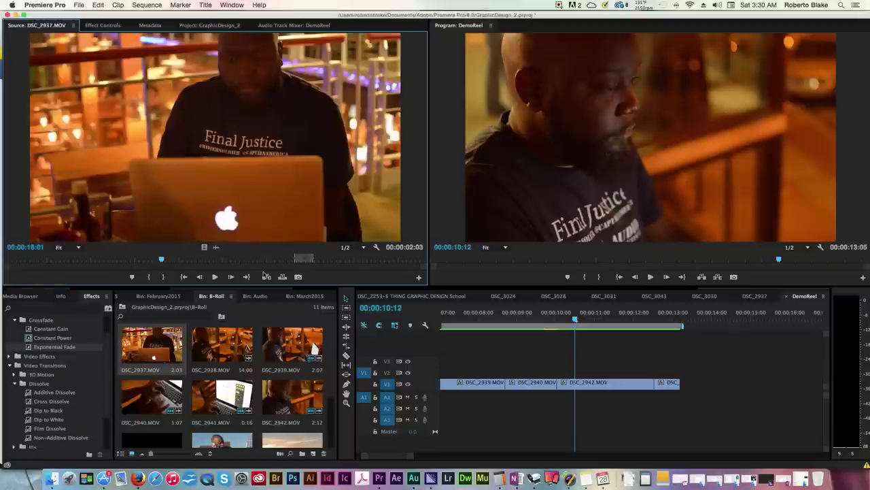
{"action": "left_click_drag", "start_coordinate": [204, 247], "coordinate": [685, 382]}
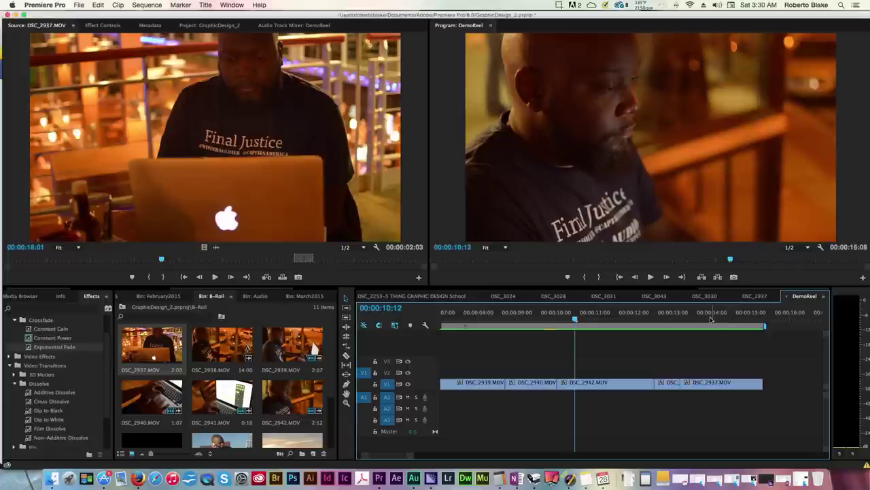
{"action": "left_click_drag", "start_coordinate": [706, 318], "coordinate": [448, 318]}
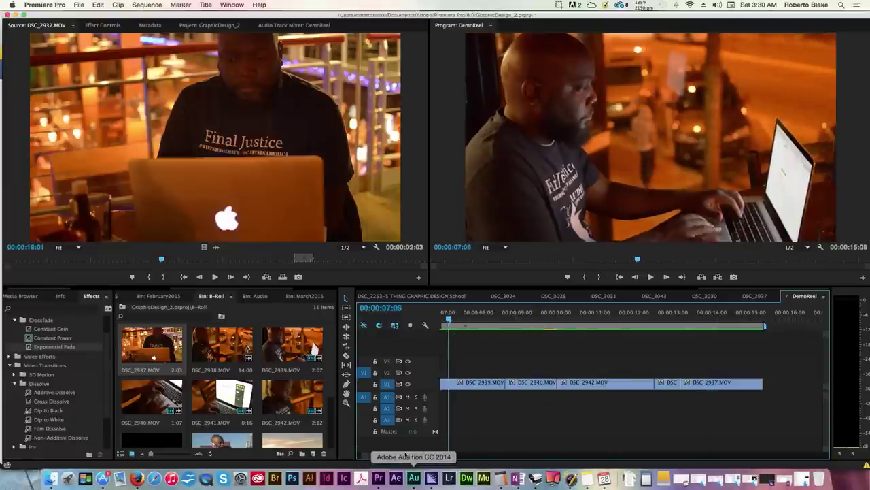
{"action": "left_click_drag", "start_coordinate": [393, 456], "coordinate": [378, 454]}
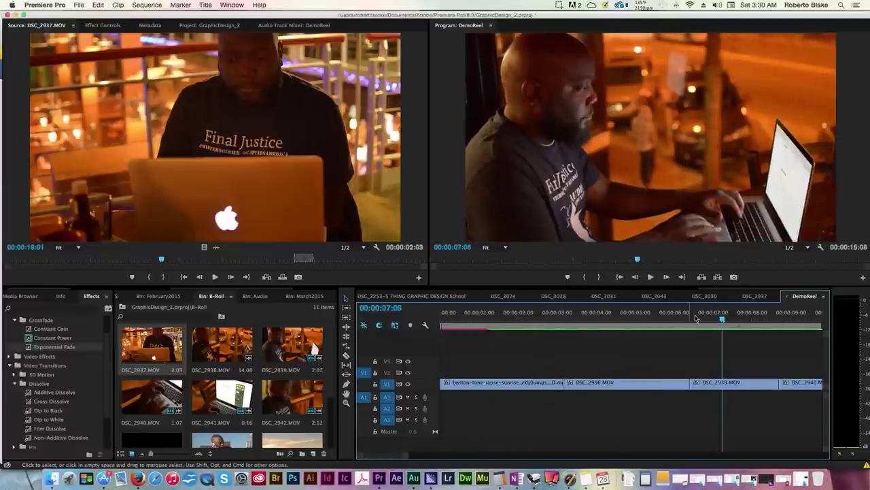
- Add a Dip to Black transition at the start of the sunrise clip
{"action": "left_click_drag", "start_coordinate": [697, 317], "coordinate": [461, 317]}
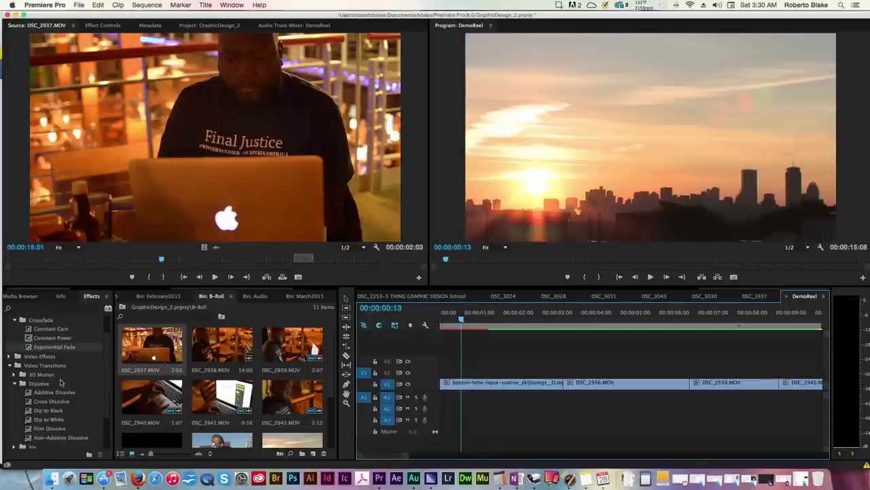
{"action": "scroll", "coordinate": [60, 383], "scroll_direction": "up", "scroll_amount": 2}
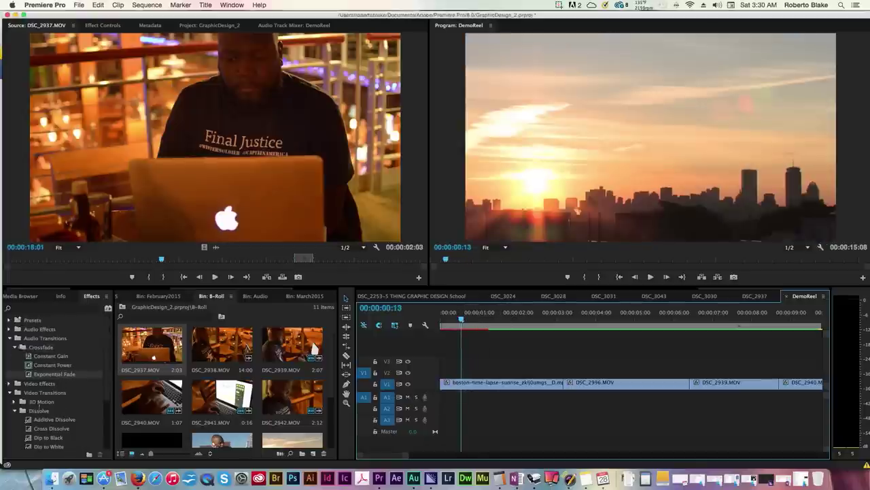
{"action": "left_click", "coordinate": [39, 395]}
{"action": "scroll", "coordinate": [39, 396], "scroll_direction": "down", "scroll_amount": 2}
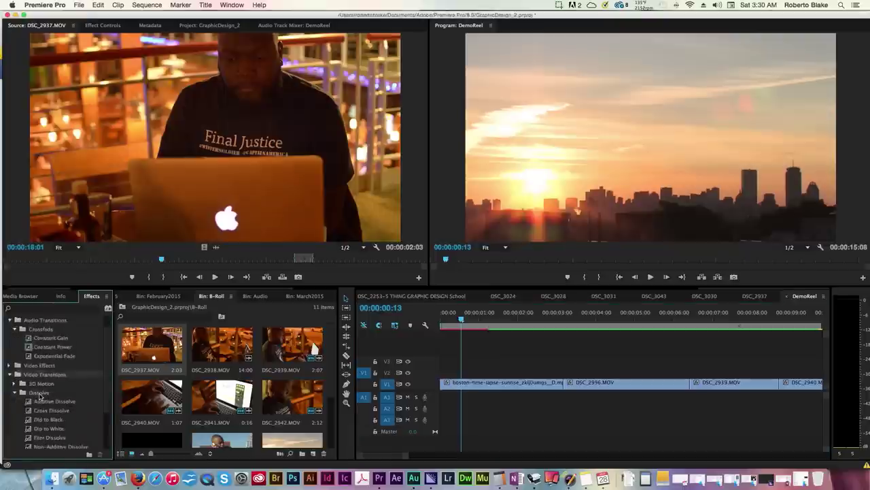
{"action": "left_click", "coordinate": [232, 6]}
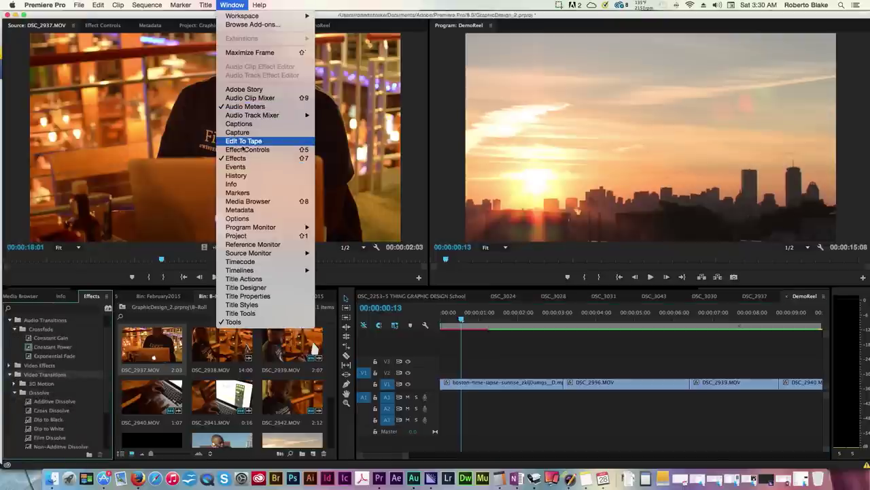
{"action": "left_click", "coordinate": [62, 379]}
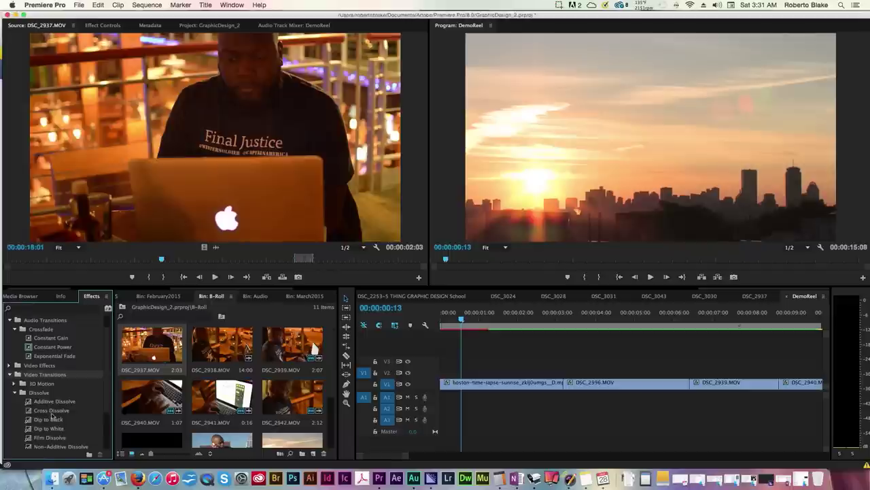
{"action": "left_click_drag", "start_coordinate": [58, 421], "coordinate": [444, 386]}
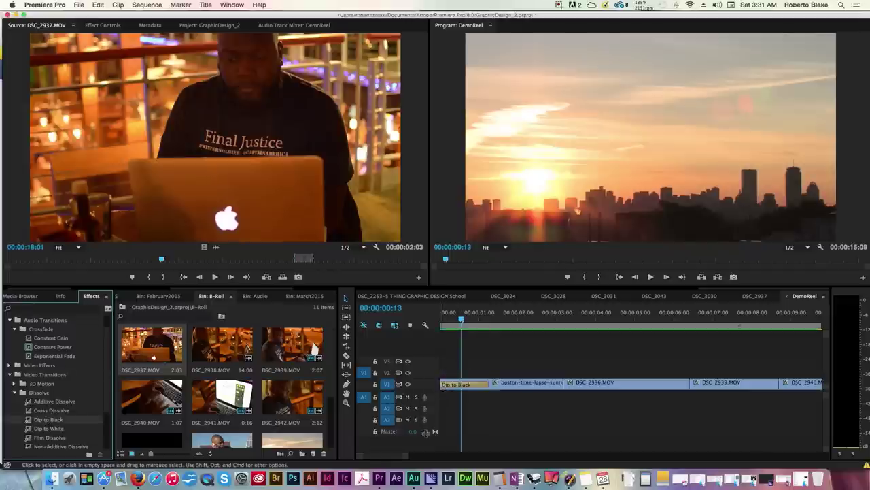
- Add a Dip to Black transition at the end of DSC_2937
{"action": "scroll", "coordinate": [398, 452], "scroll_direction": "right", "scroll_amount": 10}
{"action": "scroll", "coordinate": [393, 454], "scroll_direction": "left", "scroll_amount": 5}
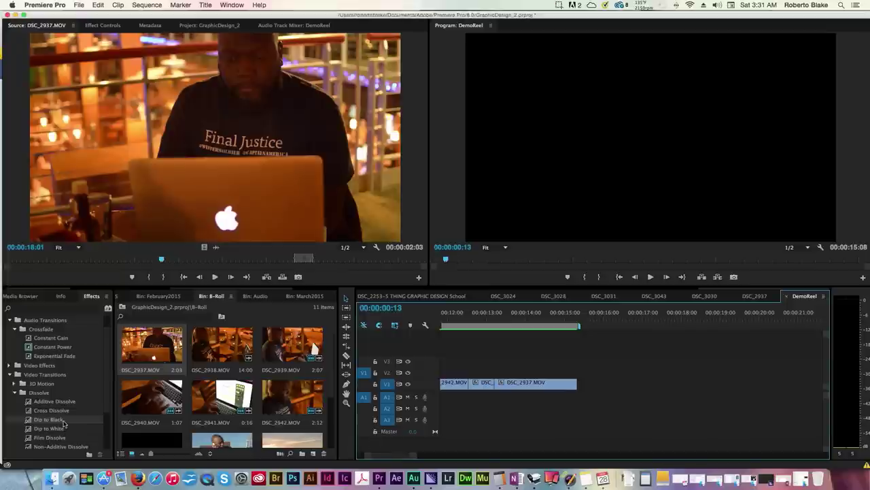
{"action": "left_click_drag", "start_coordinate": [63, 423], "coordinate": [576, 386]}
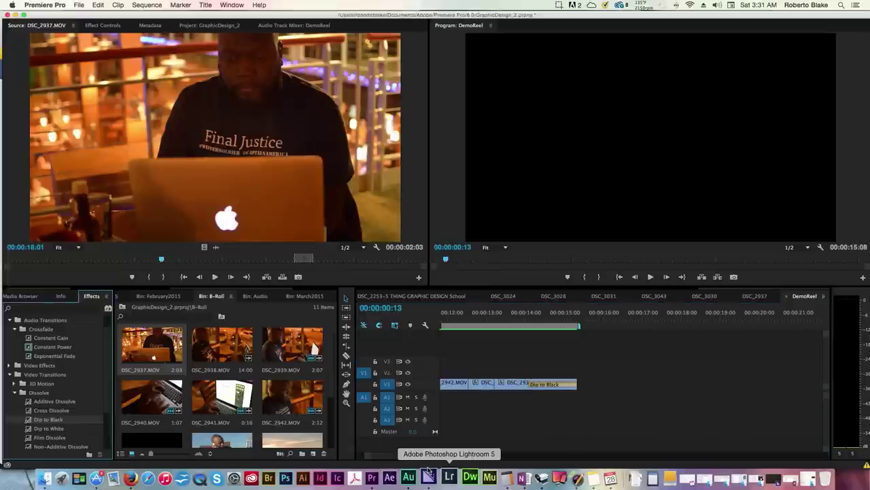
{"action": "scroll", "coordinate": [365, 454], "scroll_direction": "left", "scroll_amount": 5}
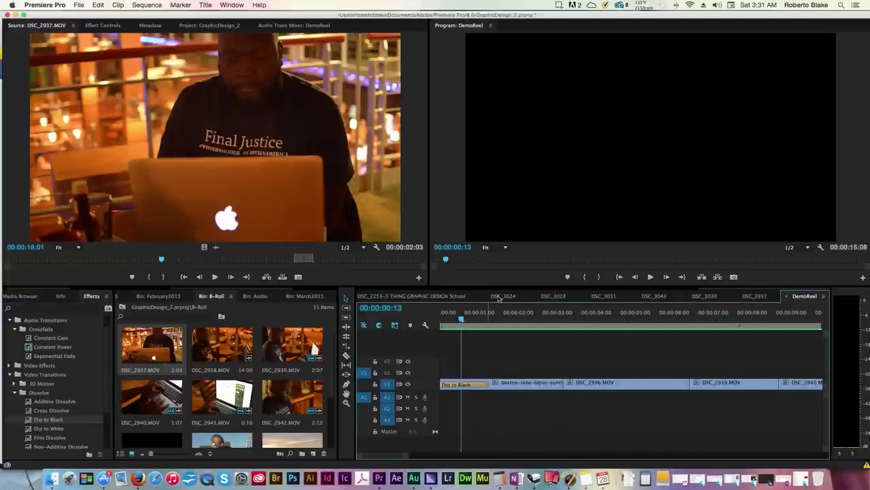
{"action": "left_click_drag", "start_coordinate": [462, 318], "coordinate": [685, 316]}
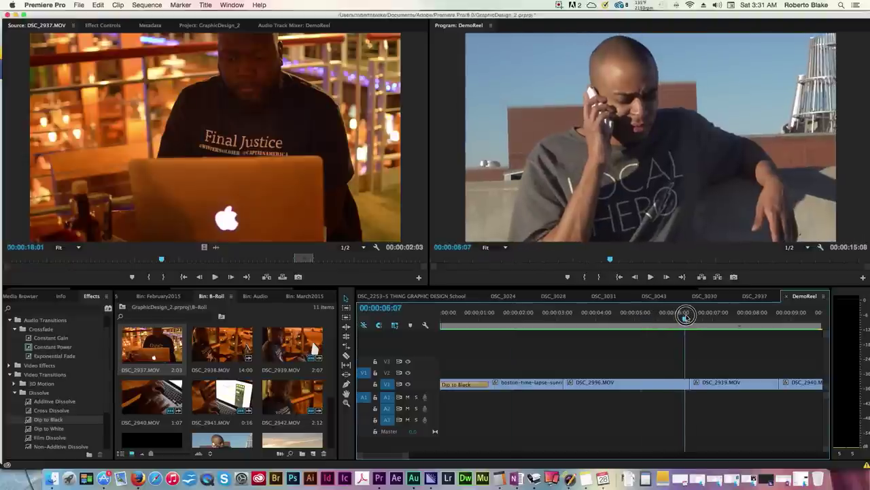
- Add a Cross Dissolve between DSC_2996 and DSC_2939, shorten it and play it back
{"action": "left_click", "coordinate": [45, 413]}
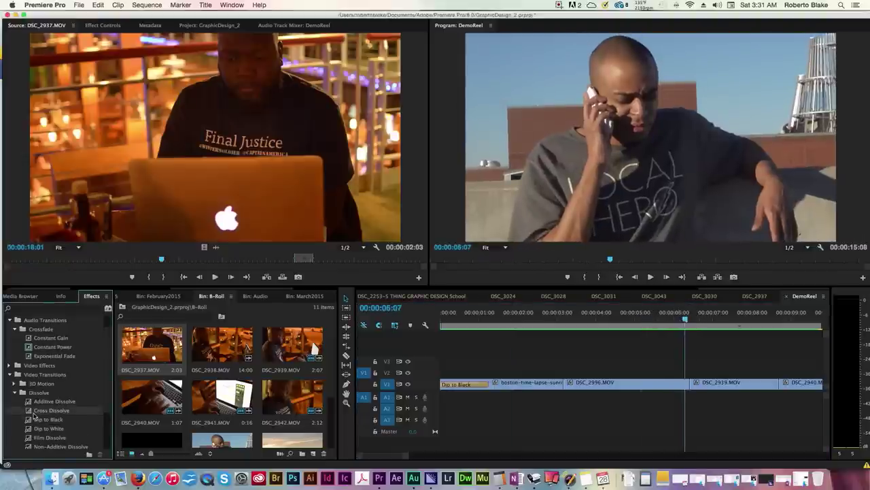
{"action": "left_click_drag", "start_coordinate": [34, 415], "coordinate": [688, 384]}
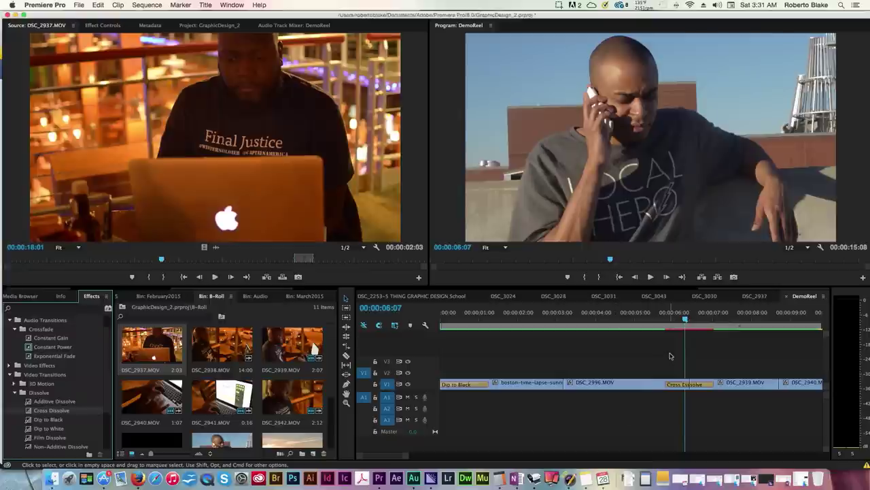
{"action": "left_click_drag", "start_coordinate": [684, 318], "coordinate": [662, 321]}
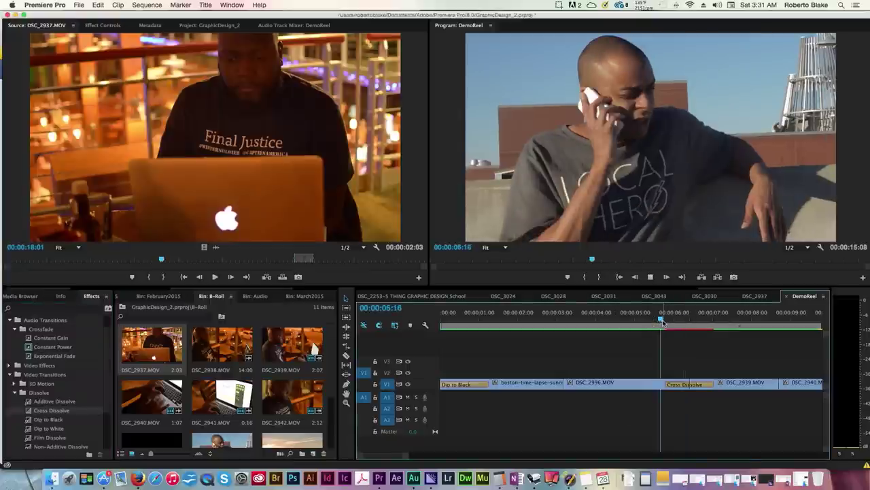
{"action": "key", "text": "space"}
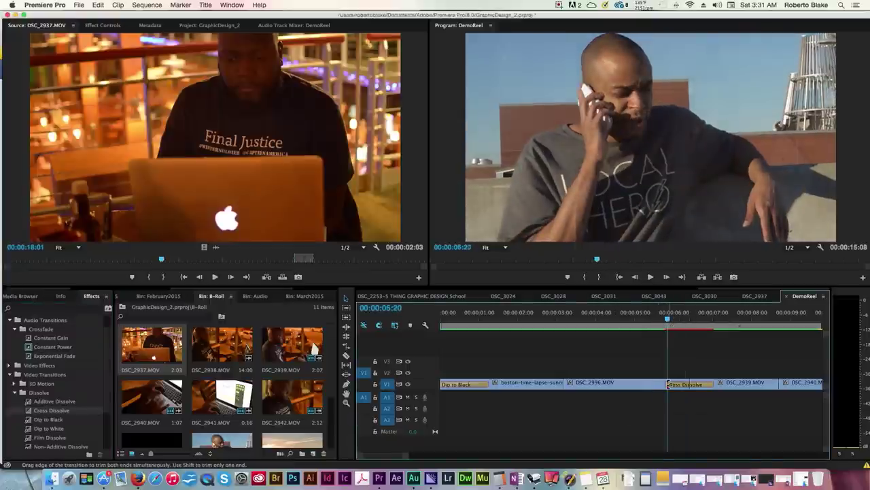
{"action": "left_click_drag", "start_coordinate": [675, 384], "coordinate": [675, 384]}
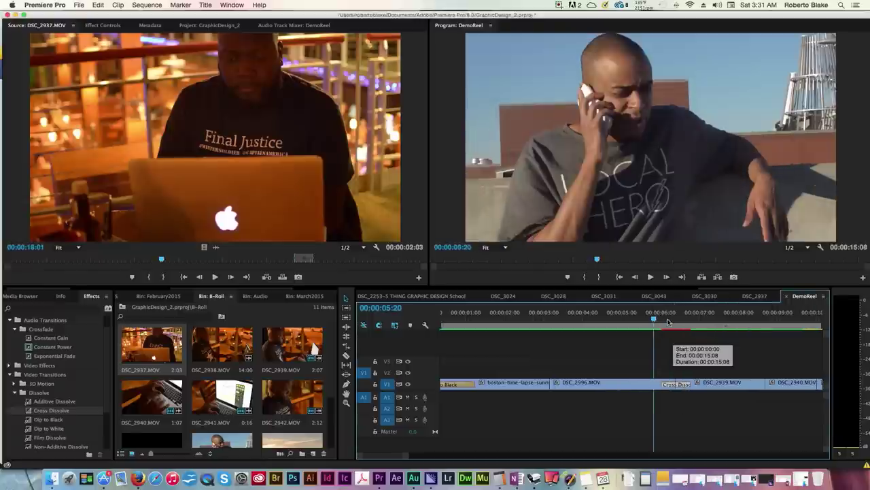
{"action": "key", "text": "space"}
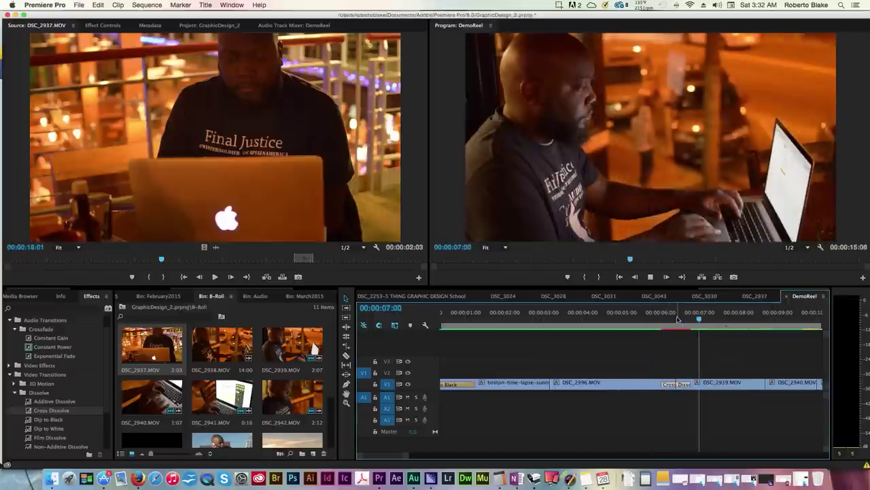
{"action": "key", "text": "space"}
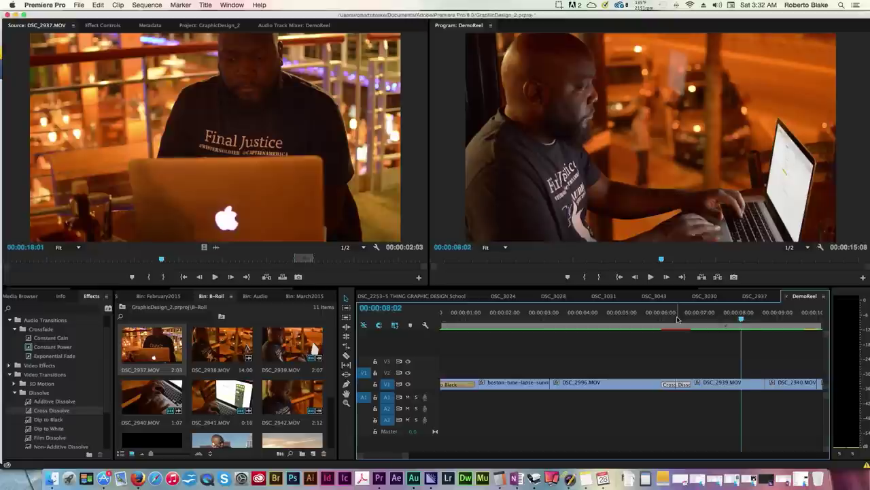
{"action": "key", "text": "space"}
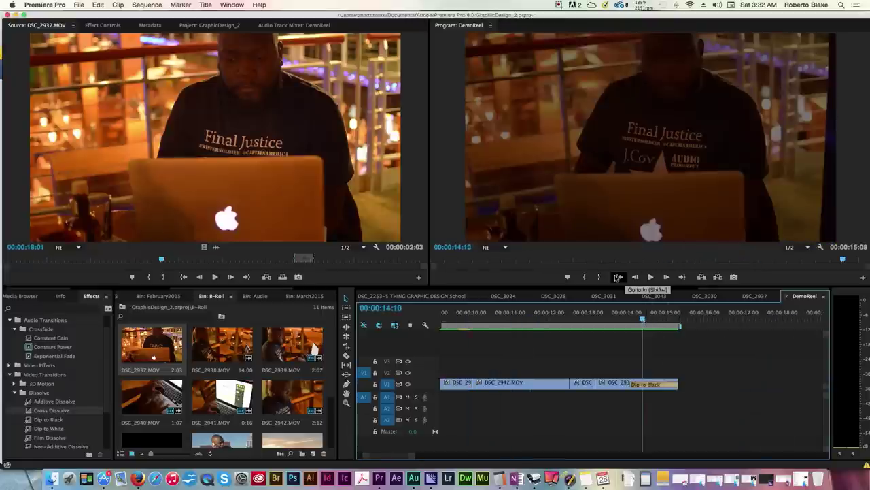
- Add a shortened Cross Dissolve between the sunrise time-lapse and DSC_2996
{"action": "left_click", "coordinate": [618, 277]}
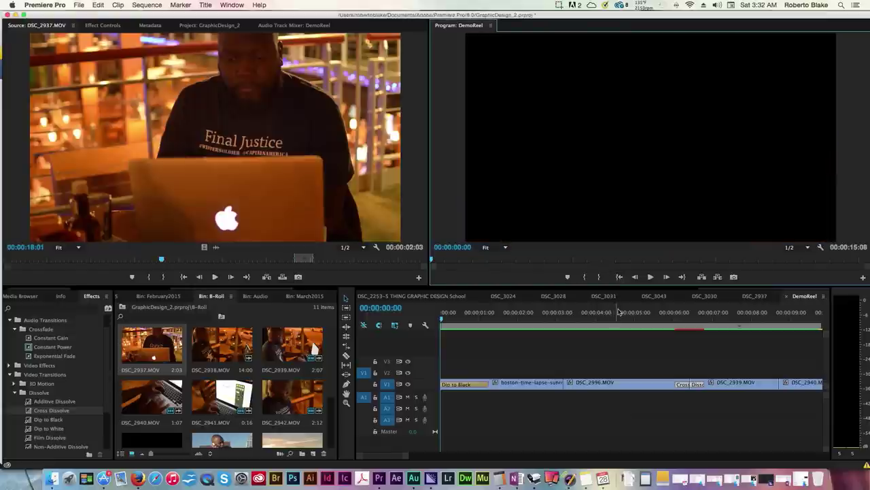
{"action": "left_click_drag", "start_coordinate": [444, 318], "coordinate": [567, 319]}
{"action": "left_click_drag", "start_coordinate": [55, 411], "coordinate": [551, 384]}
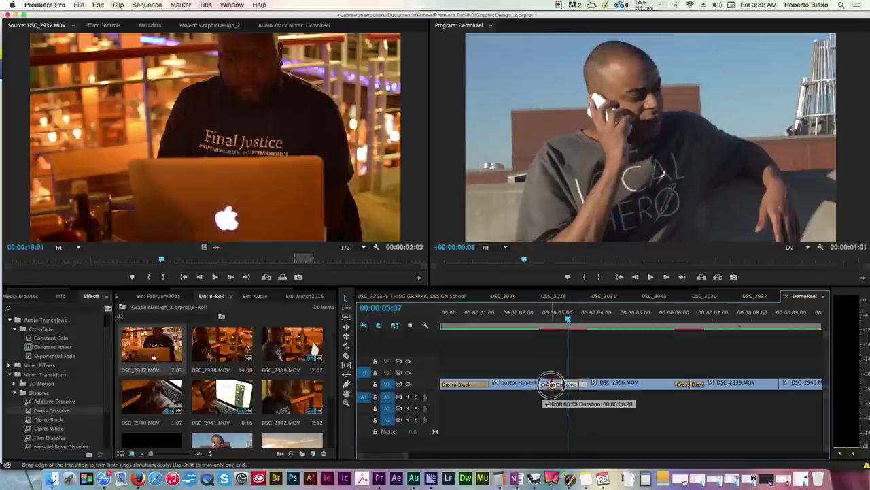
{"action": "left_click_drag", "start_coordinate": [538, 317], "coordinate": [512, 317]}
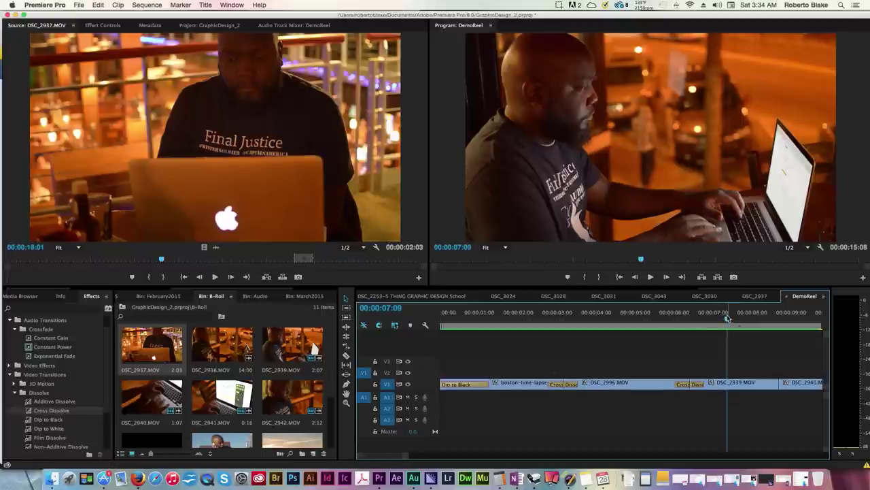
{"action": "left_click_drag", "start_coordinate": [712, 317], "coordinate": [441, 325]}
- Place corporate-vision_f1X3o1rO.mp3 from the Audio bin on track A1 at the sequence start
{"action": "left_click", "coordinate": [257, 297]}
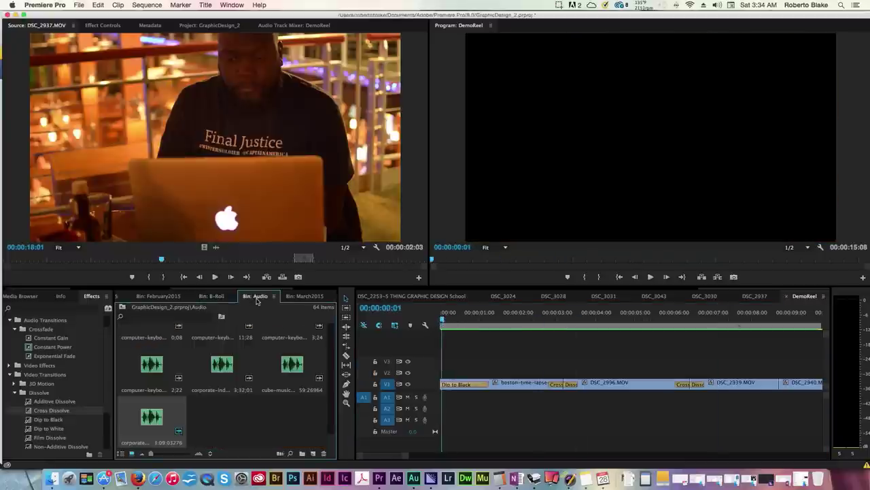
{"action": "left_click", "coordinate": [143, 426]}
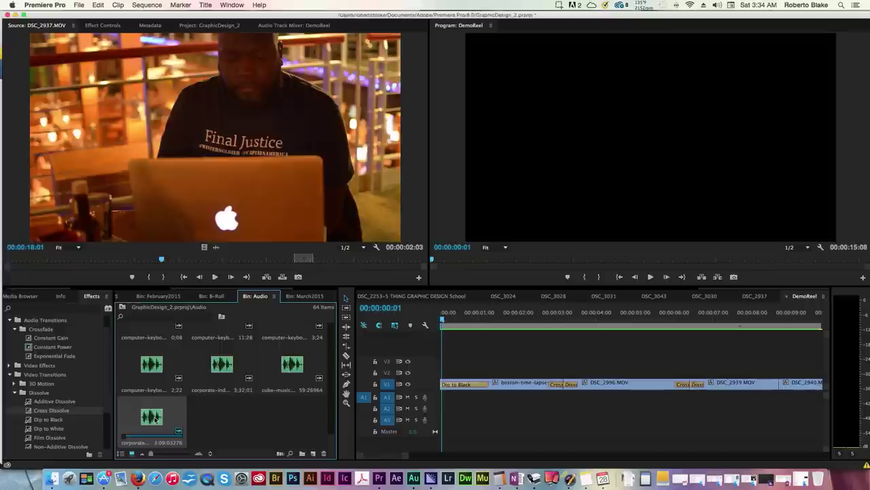
{"action": "left_click_drag", "start_coordinate": [155, 419], "coordinate": [434, 397]}
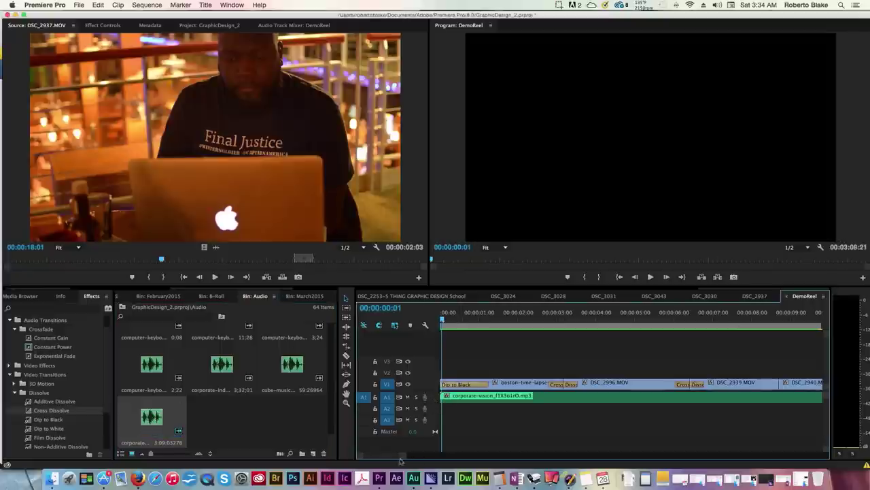
{"action": "scroll", "coordinate": [393, 459], "scroll_direction": "right", "scroll_amount": 10}
{"action": "scroll", "coordinate": [392, 458], "scroll_direction": "left", "scroll_amount": 3}
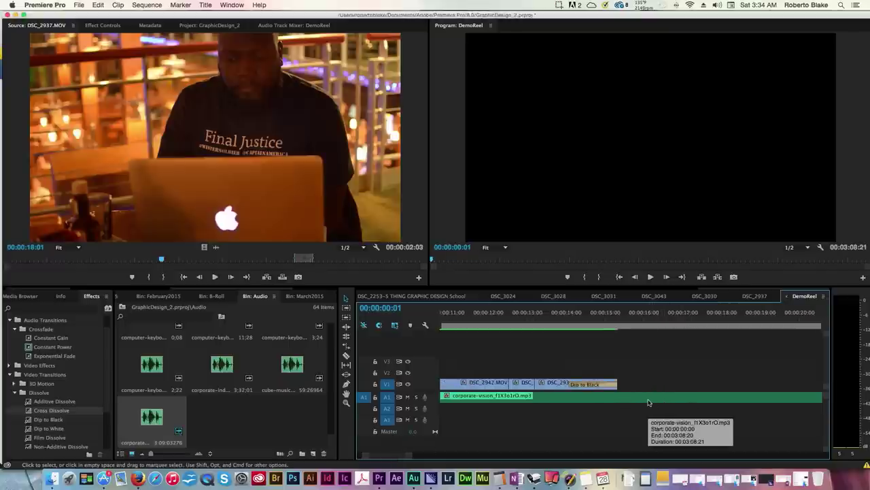
- Razor-cut the music where the video ends and delete the leftover part
{"action": "key", "text": "c"}
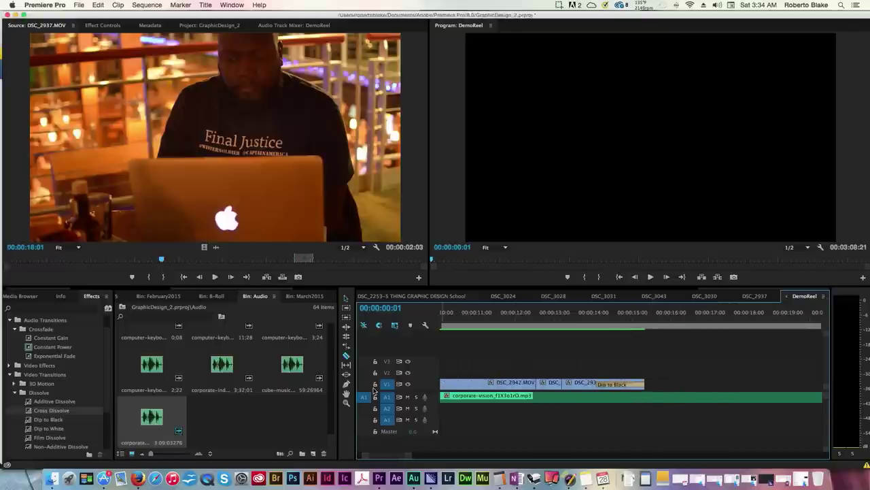
{"action": "left_click", "coordinate": [651, 396]}
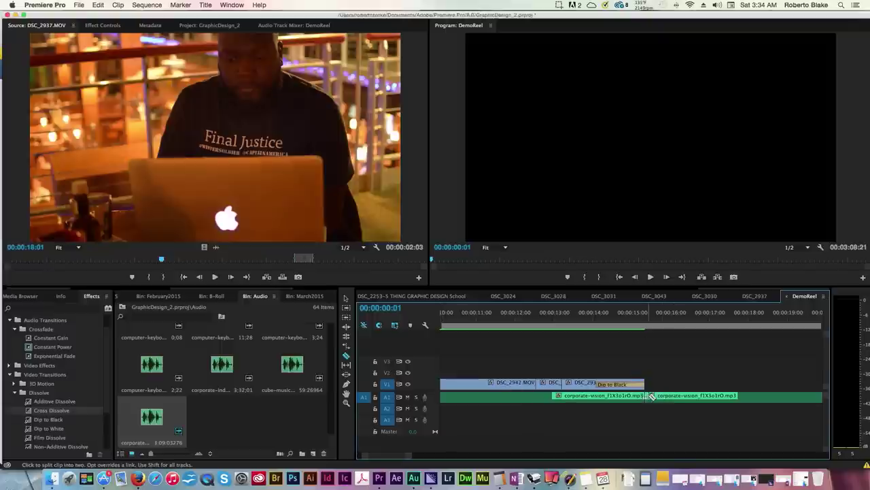
{"action": "left_click", "coordinate": [697, 397]}
{"action": "key", "text": "Delete"}
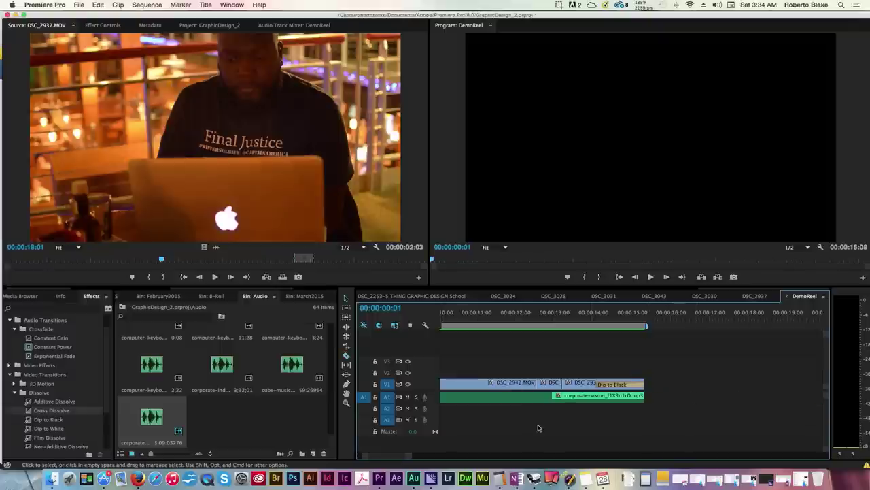
- Play DemoReel from the start with the new music, then jump to its end
{"action": "left_click", "coordinate": [620, 276]}
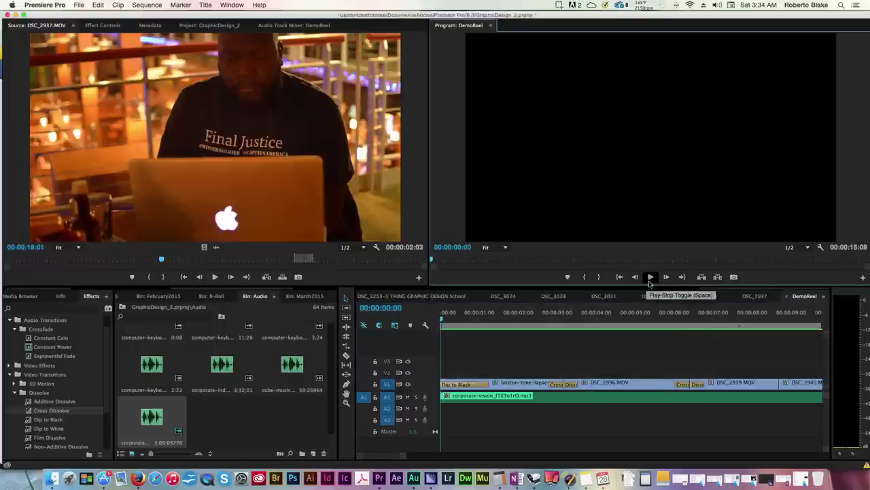
{"action": "left_click", "coordinate": [650, 279]}
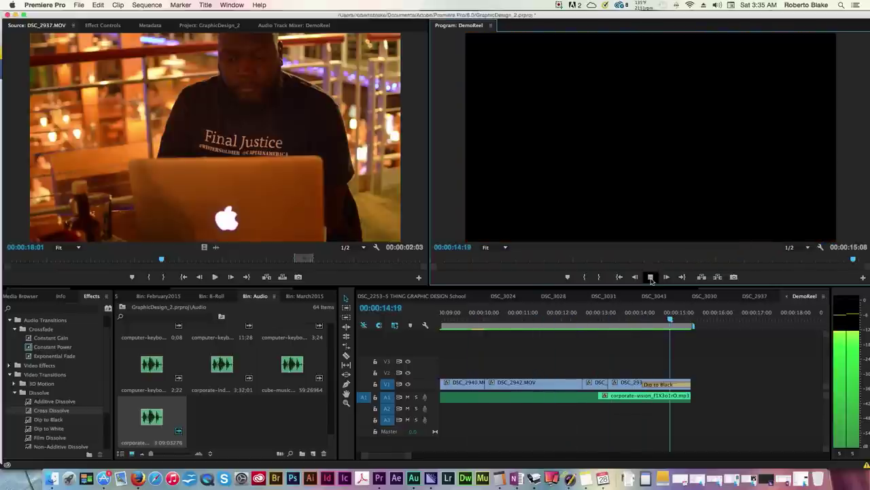
{"action": "left_click", "coordinate": [651, 277]}
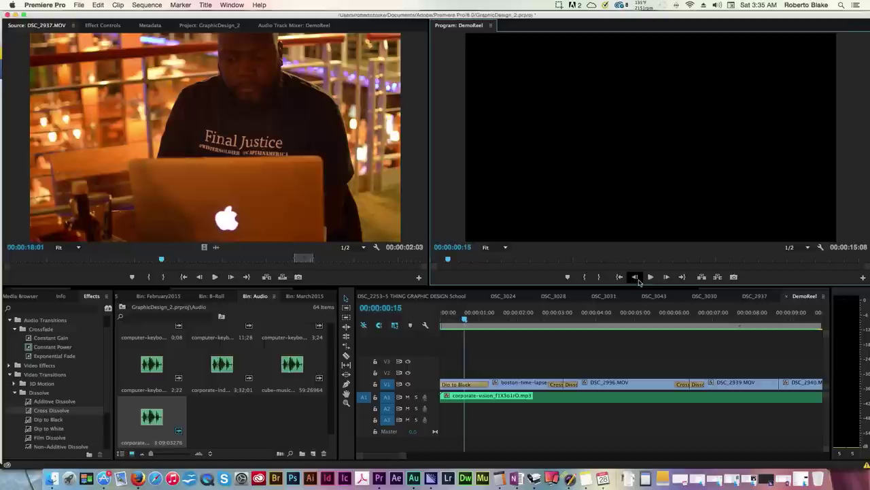
{"action": "left_click", "coordinate": [676, 277]}
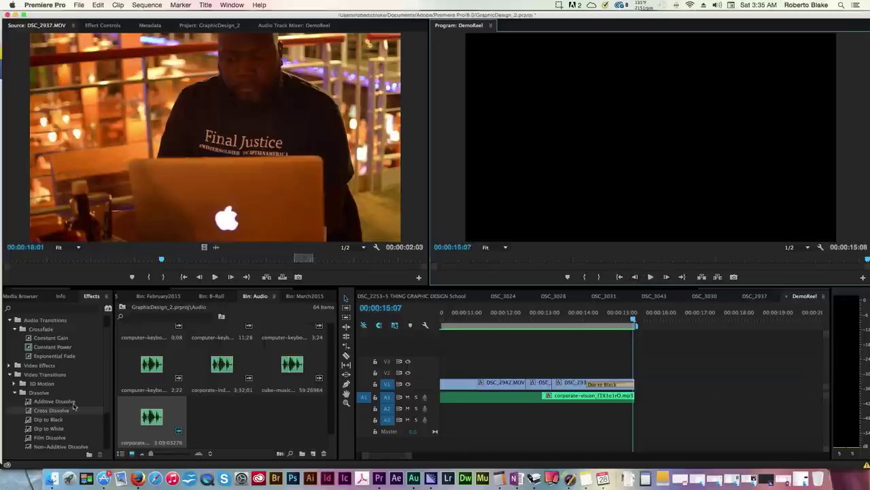
- Apply an Exponential Fade to the music's end and lengthen it to 1:06
{"action": "left_click", "coordinate": [66, 360]}
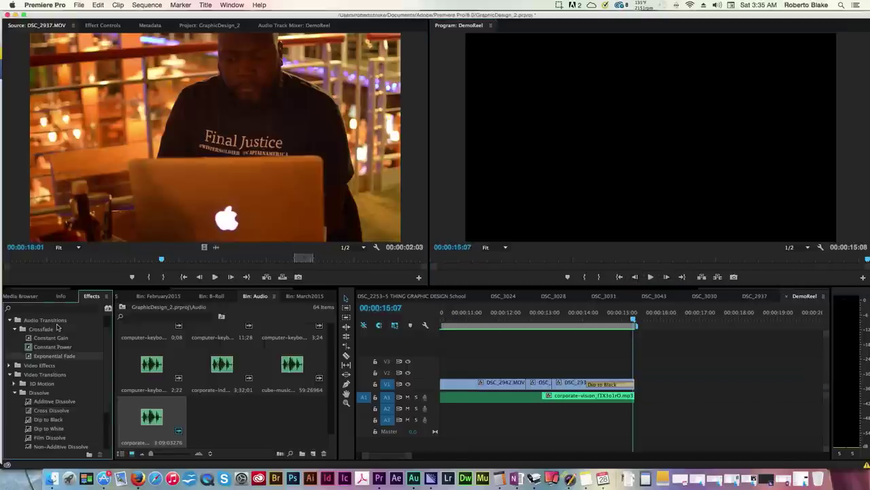
{"action": "left_click", "coordinate": [30, 357]}
{"action": "left_click_drag", "start_coordinate": [29, 358], "coordinate": [632, 397]}
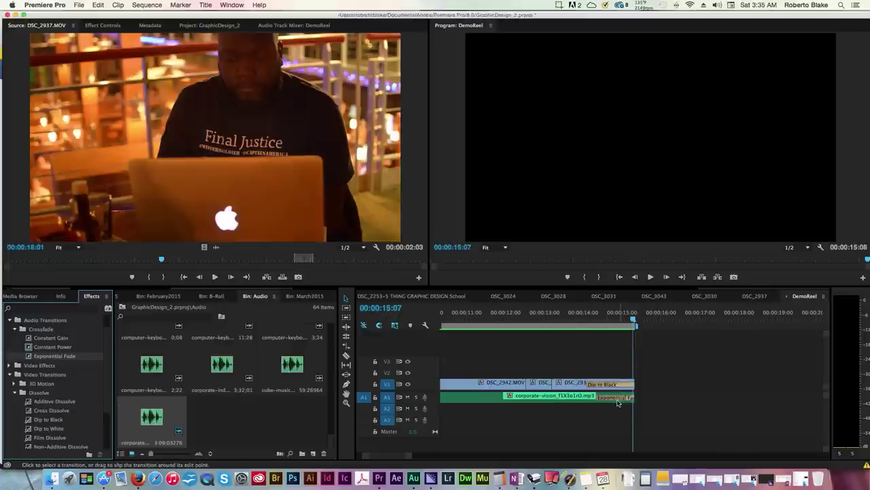
{"action": "left_click_drag", "start_coordinate": [598, 396], "coordinate": [586, 397]}
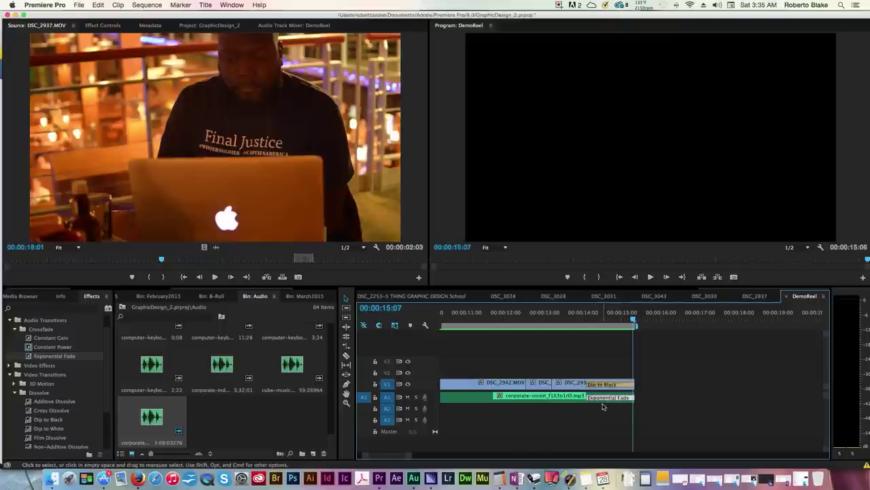
{"action": "left_click", "coordinate": [619, 276]}
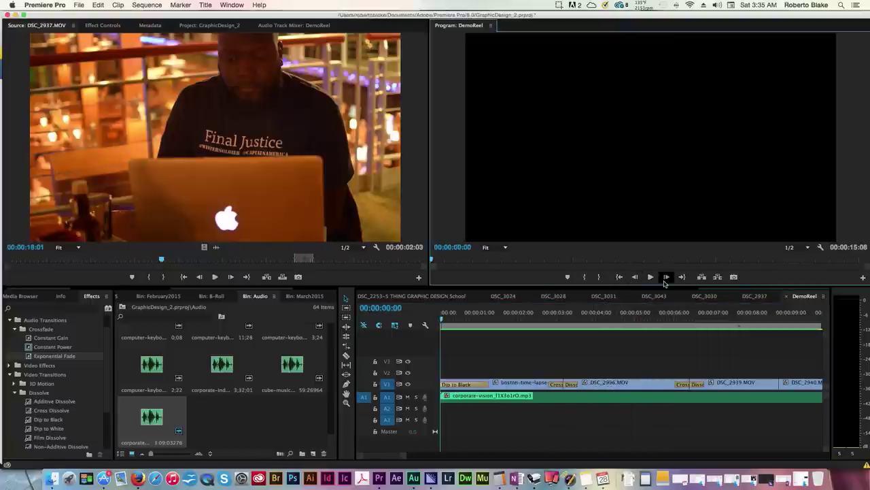
{"action": "left_click", "coordinate": [653, 278]}
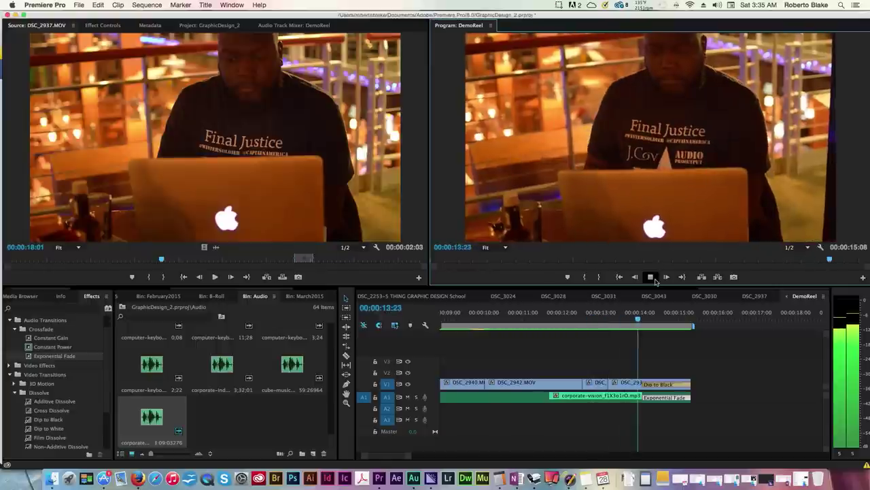
{"action": "left_click", "coordinate": [655, 280]}
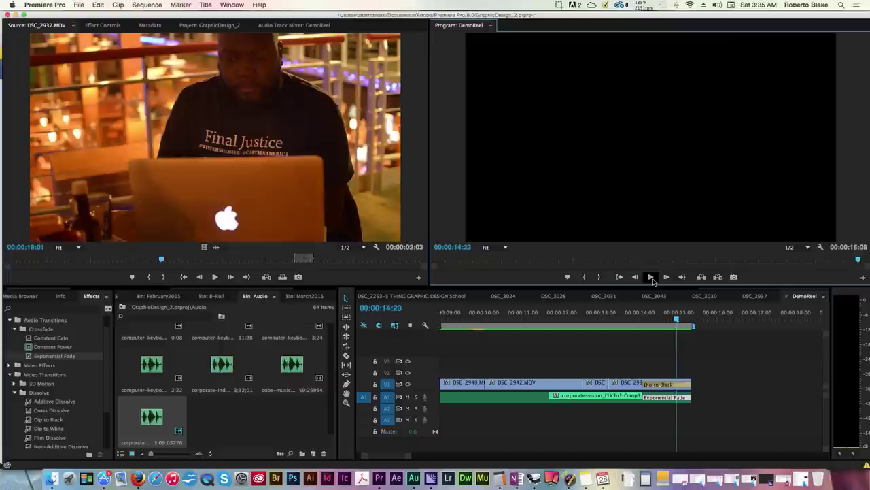
{"action": "left_click", "coordinate": [619, 277]}
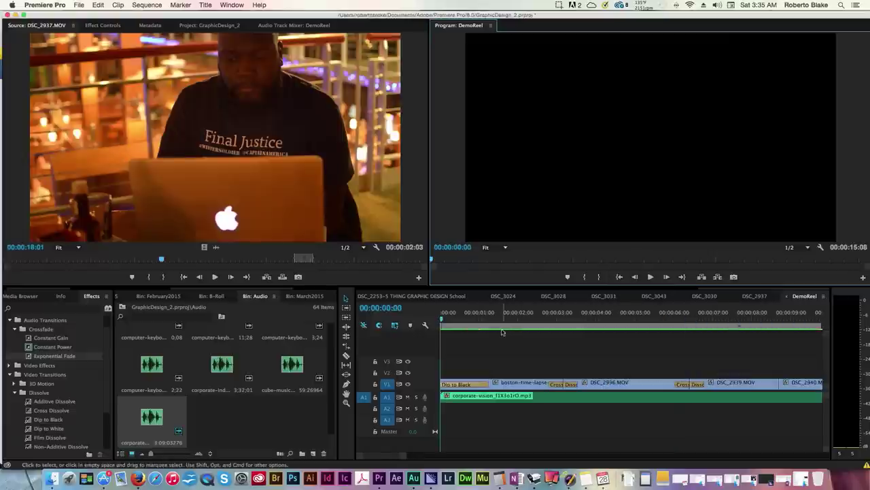
{"action": "left_click_drag", "start_coordinate": [482, 313], "coordinate": [535, 315]}
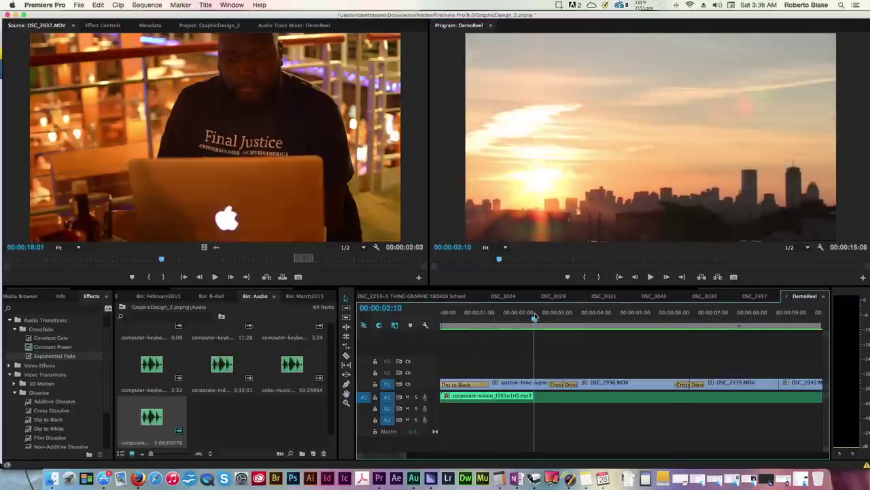